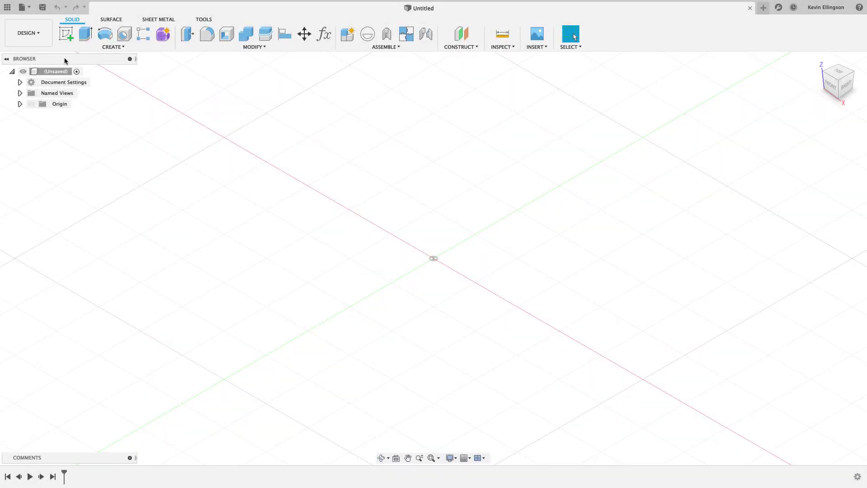
- Start a sketch on the top plane and draw a horizontal center point slot at the origin, about 4.56 in between arc centres
{"action": "left_click", "coordinate": [66, 34]}
{"action": "left_click", "coordinate": [477, 257]}
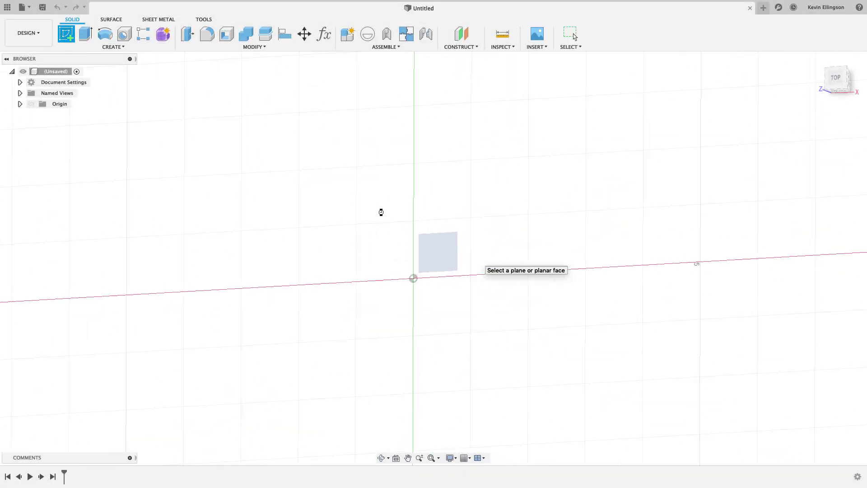
{"action": "left_click", "coordinate": [103, 48]}
{"action": "mouse_move", "coordinate": [102, 115]}
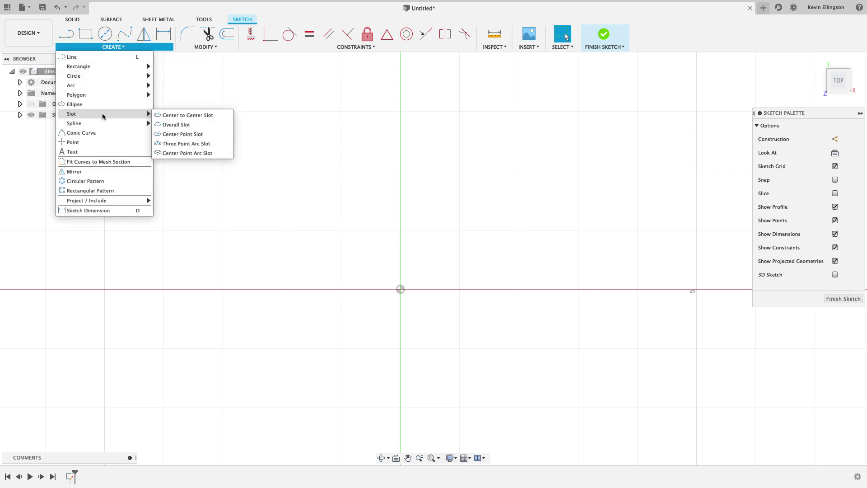
{"action": "left_click", "coordinate": [176, 134]}
{"action": "left_click", "coordinate": [400, 289]}
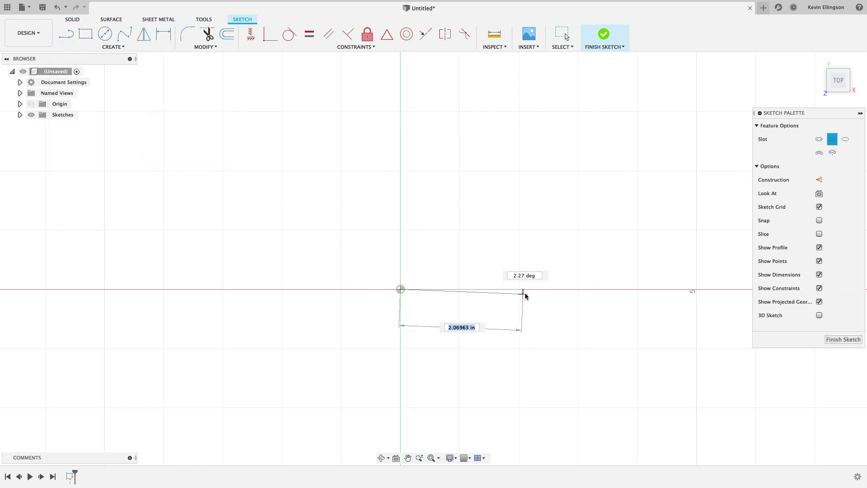
{"action": "left_click", "coordinate": [536, 290]}
{"action": "left_click", "coordinate": [522, 324]}
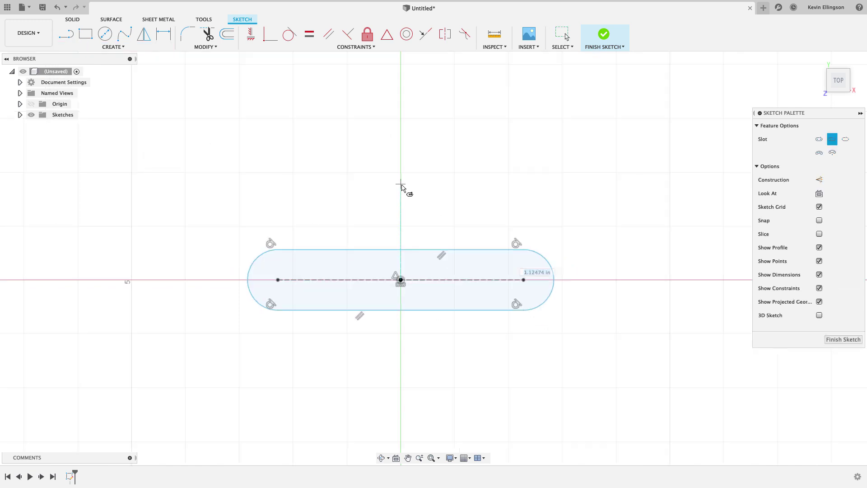
- Dimension the slot's centre-to-centre length as 4.133 in
{"action": "left_click", "coordinate": [159, 37]}
{"action": "left_click", "coordinate": [415, 281]}
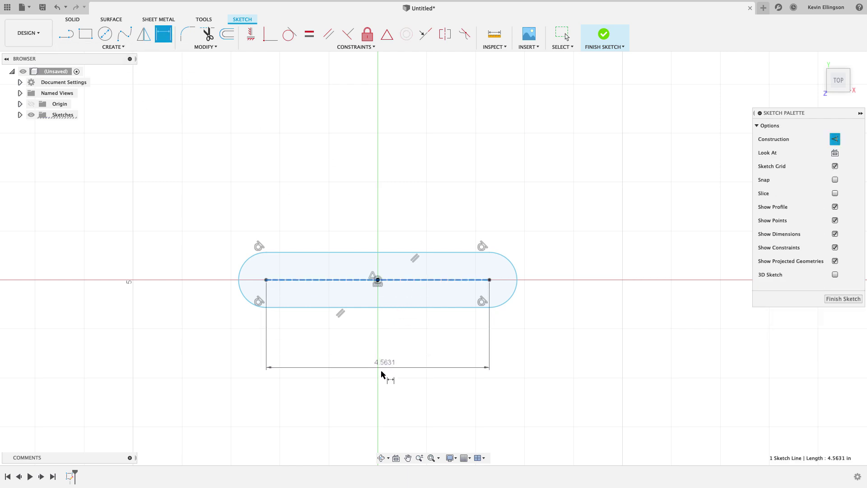
{"action": "left_click", "coordinate": [379, 376]}
{"action": "type", "text": "4"}
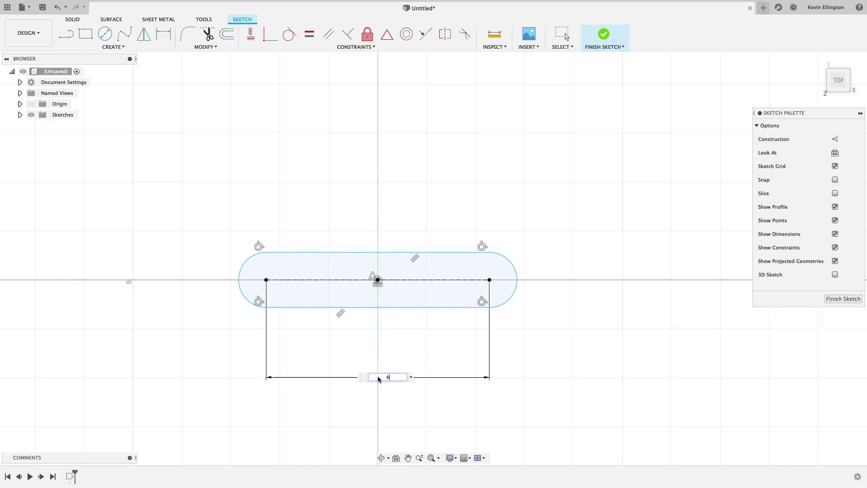
{"action": "type", "text": ".133"}
{"action": "key", "text": "Return"}
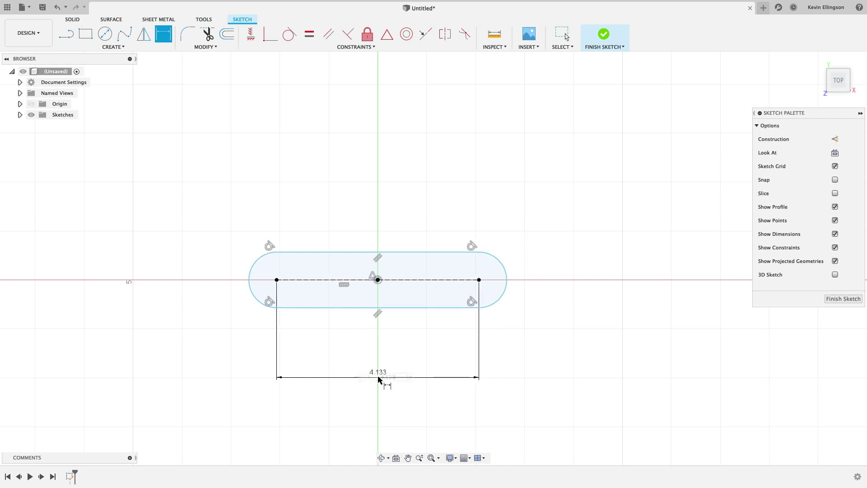
- Dimension the radius of the slot's left end arc as 0.709 in
{"action": "left_click", "coordinate": [261, 301]}
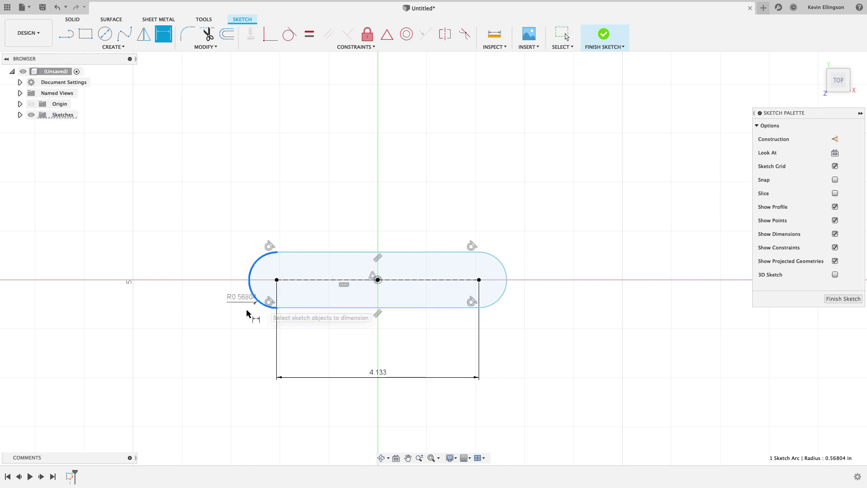
{"action": "left_click", "coordinate": [228, 324]}
{"action": "type", "text": "."}
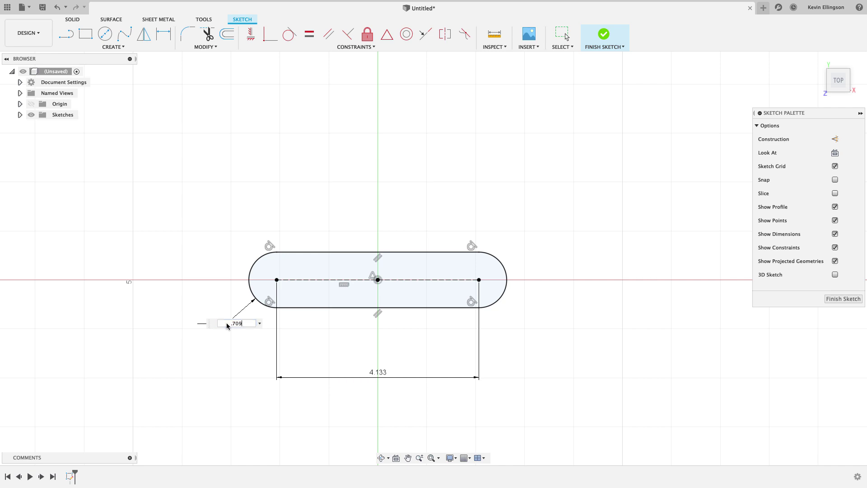
{"action": "type", "text": "709"}
{"action": "key", "text": "Return"}
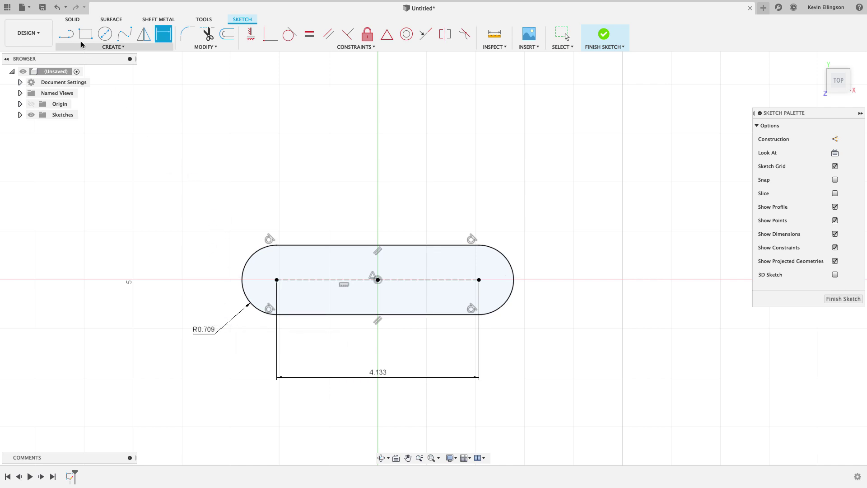
- Draw a horizontal line through the middle of the slot, from its left end arc to its right end arc
{"action": "key", "text": "l"}
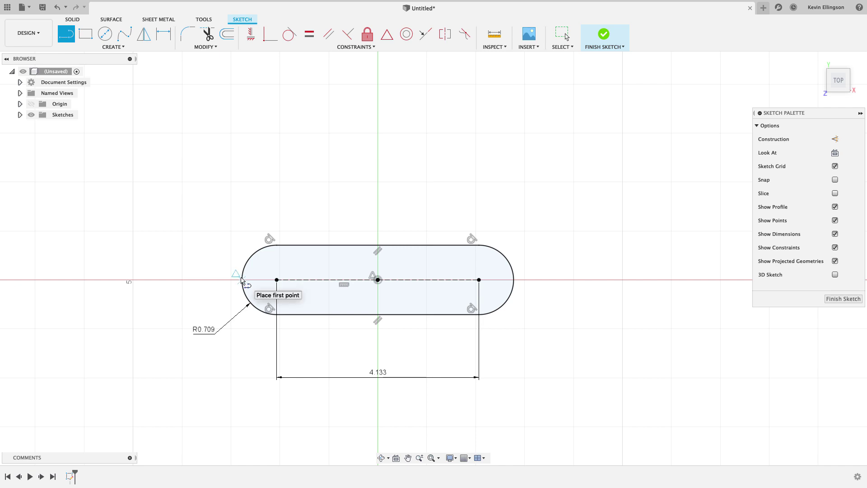
{"action": "left_click", "coordinate": [242, 280]}
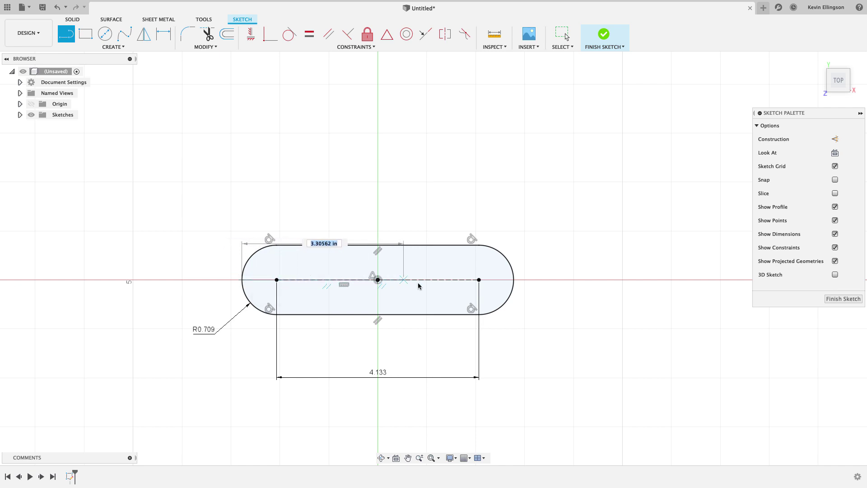
{"action": "left_click", "coordinate": [514, 280]}
{"action": "key", "text": "Escape"}
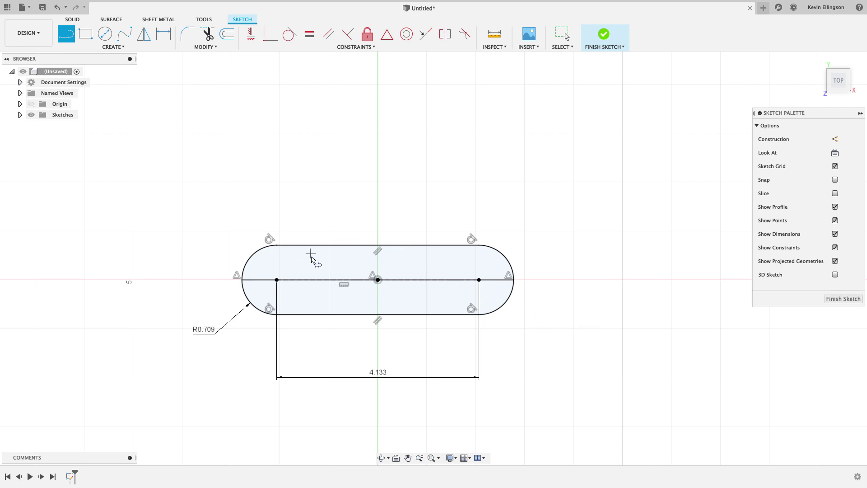
{"action": "key", "text": "Escape"}
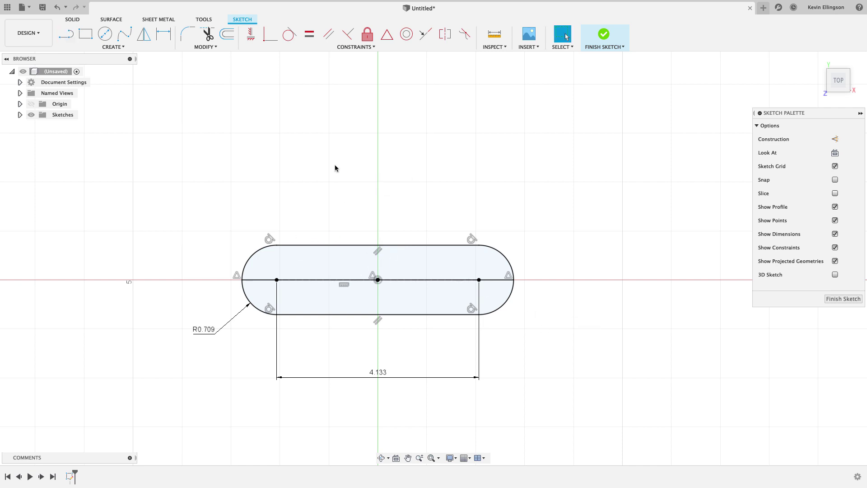
- Draw a center point arc slot above the straight slot, about 1 in wide, with its arc centred on the straight slot's right arc centre
{"action": "middle_click_drag", "start_coordinate": [342, 170], "coordinate": [286, 199]}
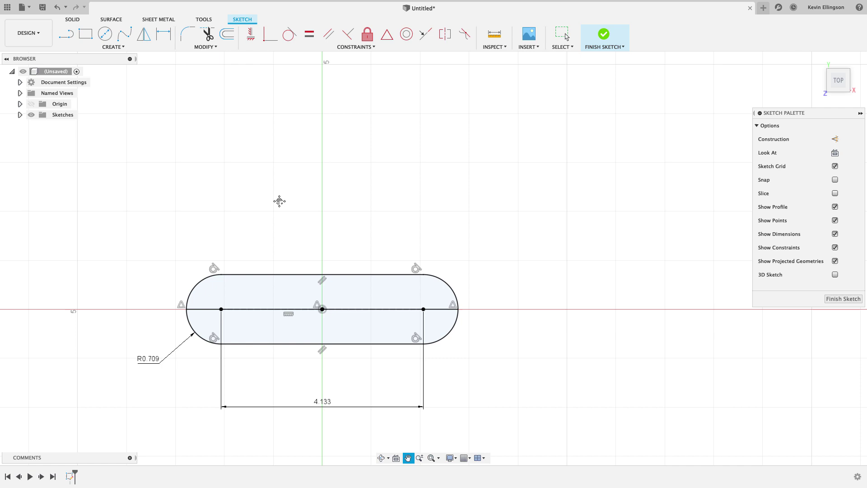
{"action": "scroll", "coordinate": [269, 207], "scroll_direction": "down", "scroll_amount": 2}
{"action": "scroll", "coordinate": [286, 191], "scroll_direction": "right", "scroll_amount": 3}
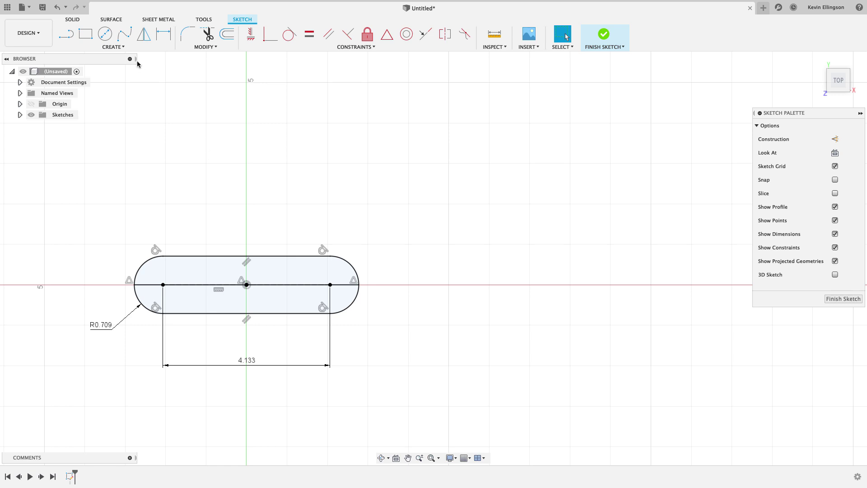
{"action": "left_click", "coordinate": [113, 47]}
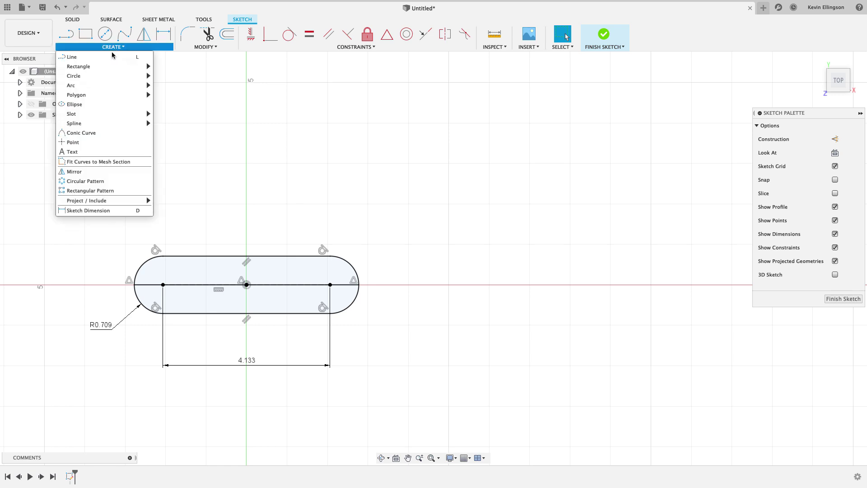
{"action": "mouse_move", "coordinate": [103, 114]}
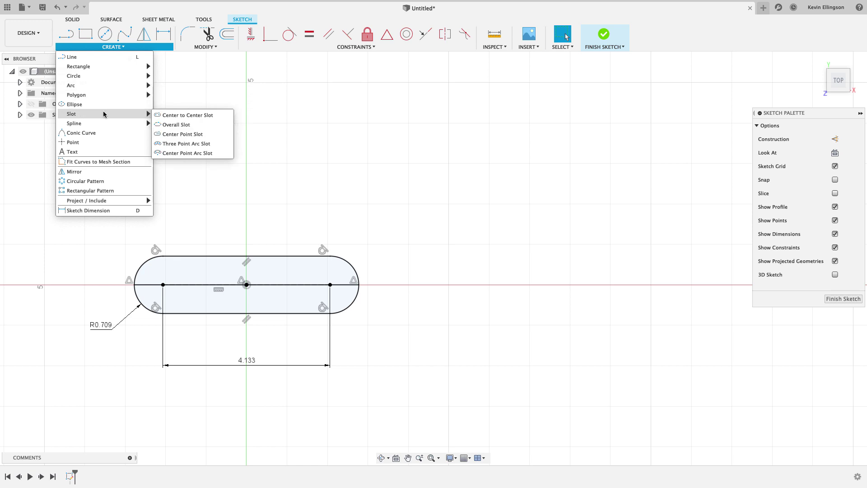
{"action": "left_click", "coordinate": [189, 152]}
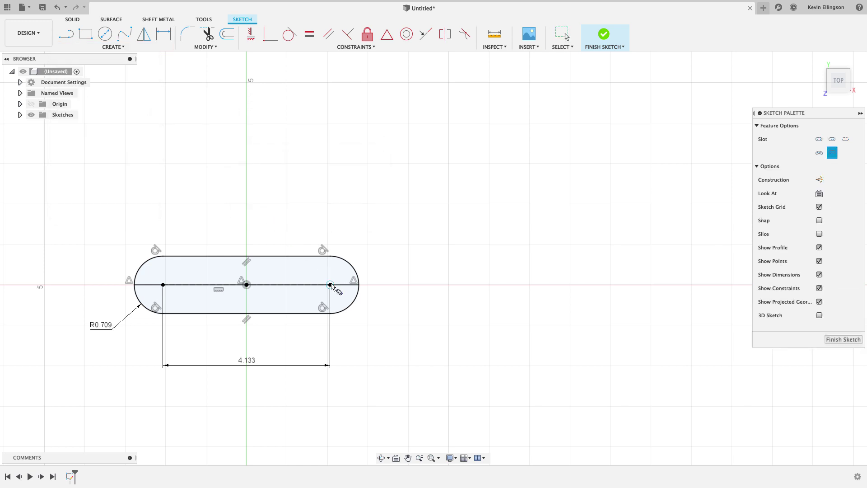
{"action": "left_click", "coordinate": [330, 284]}
{"action": "left_click", "coordinate": [303, 174]}
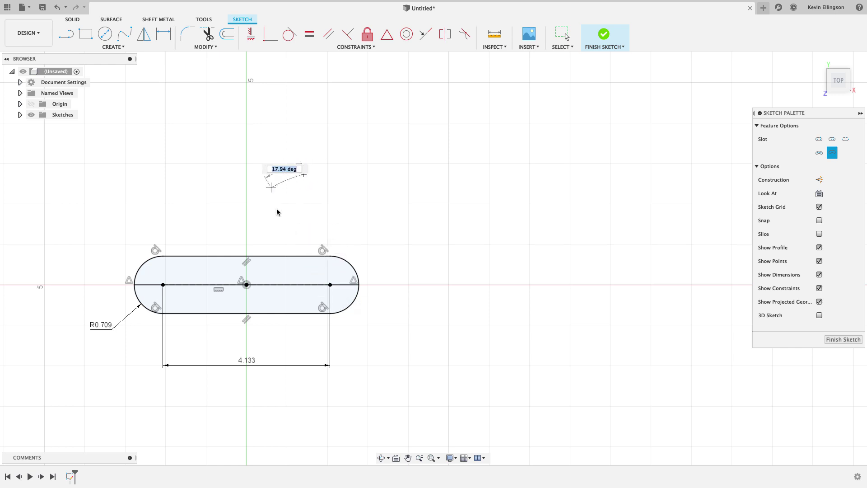
{"action": "left_click", "coordinate": [251, 242]}
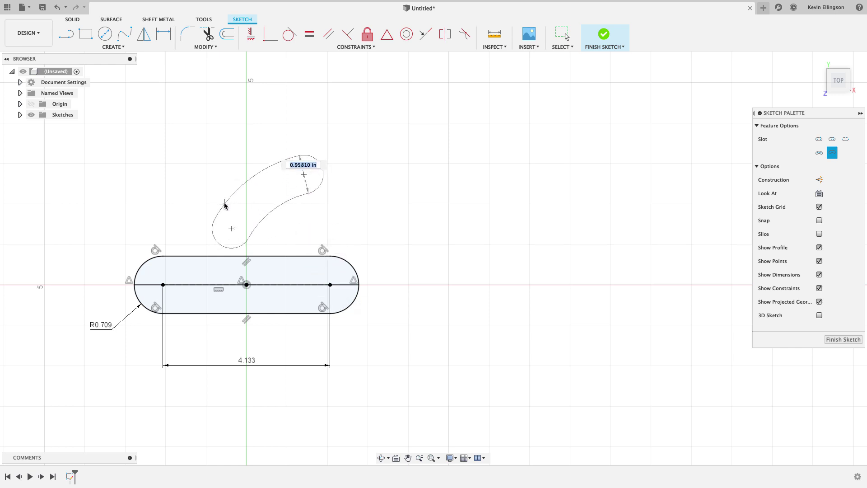
{"action": "left_click", "coordinate": [239, 174]}
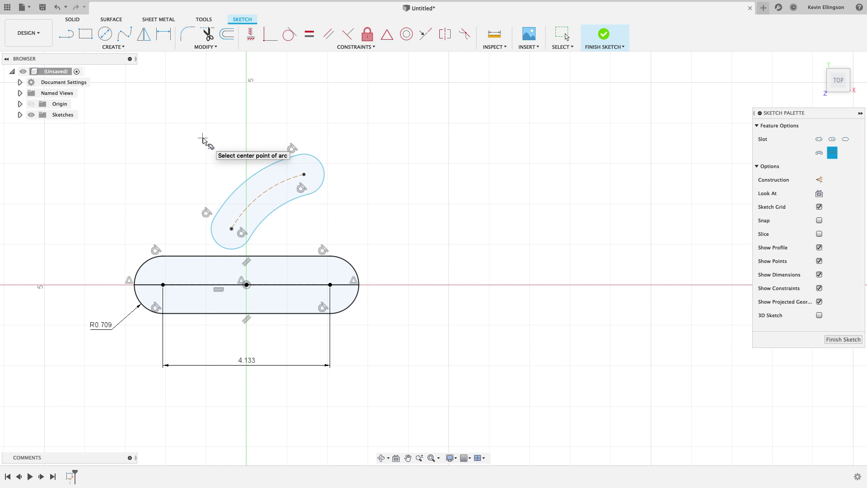
- Dimension the radius of the arc slot's centreline as 2.362 in
{"action": "left_click", "coordinate": [163, 34]}
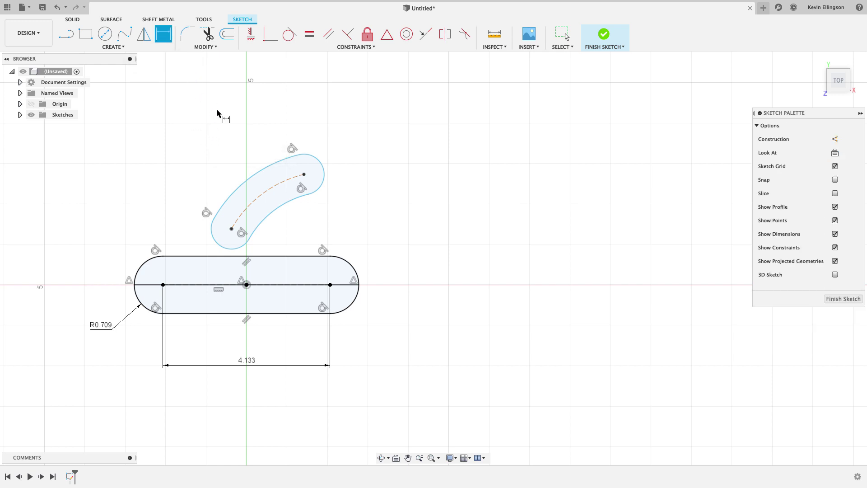
{"action": "left_click", "coordinate": [263, 191]}
{"action": "left_click", "coordinate": [237, 152]}
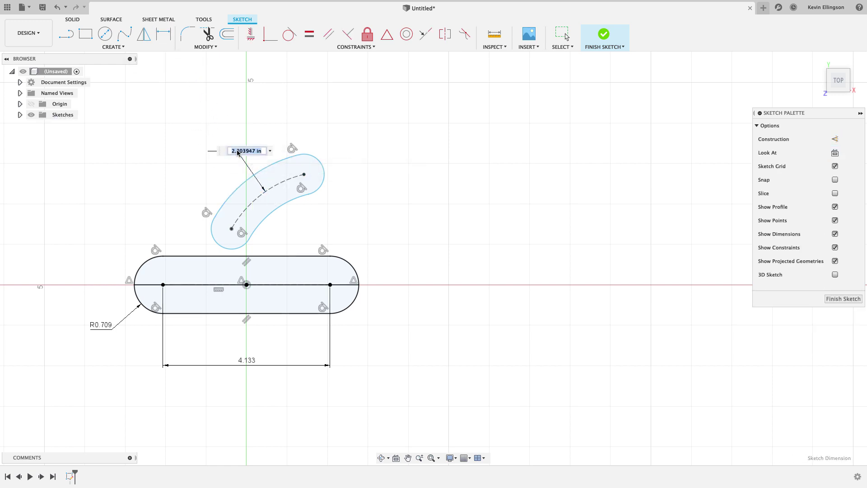
{"action": "type", "text": "2"}
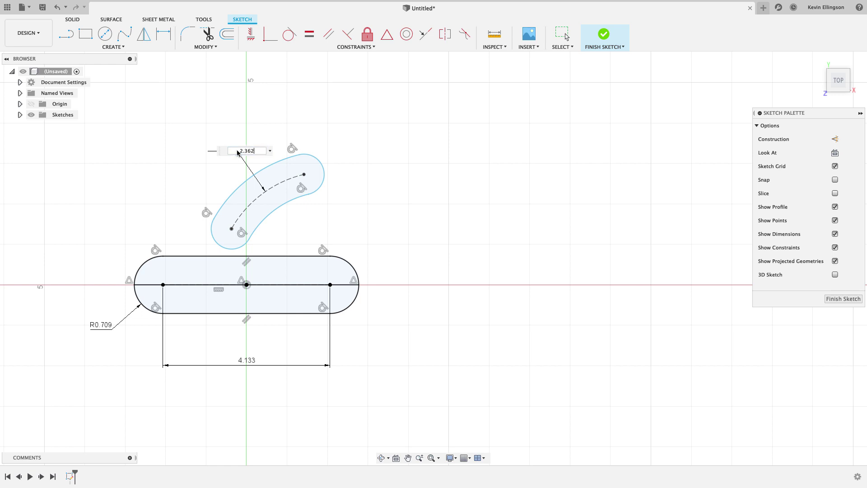
{"action": "type", "text": ".362"}
{"action": "key", "text": "Return"}
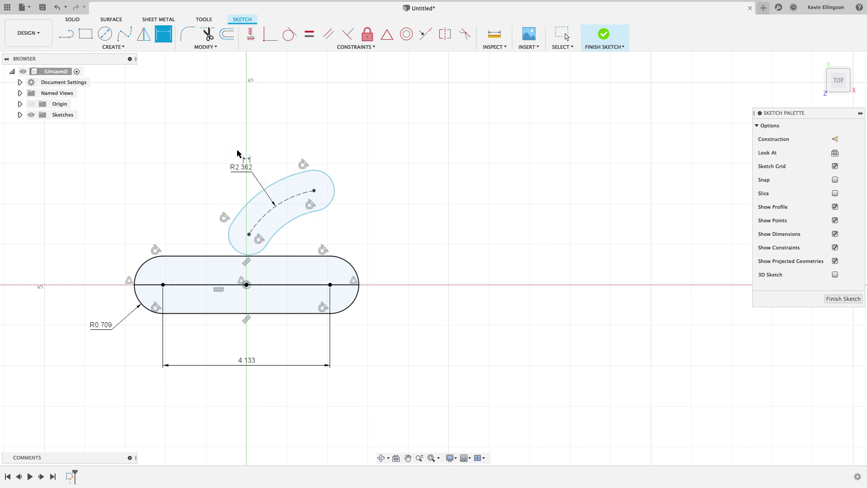
- Dimension the radius of the arc slot's lower end as 0.236 in
{"action": "left_click", "coordinate": [230, 239]}
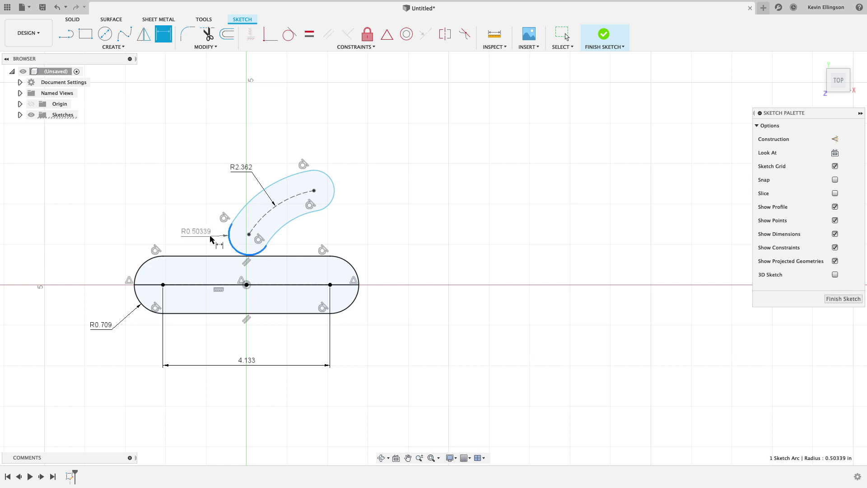
{"action": "left_click", "coordinate": [210, 238]}
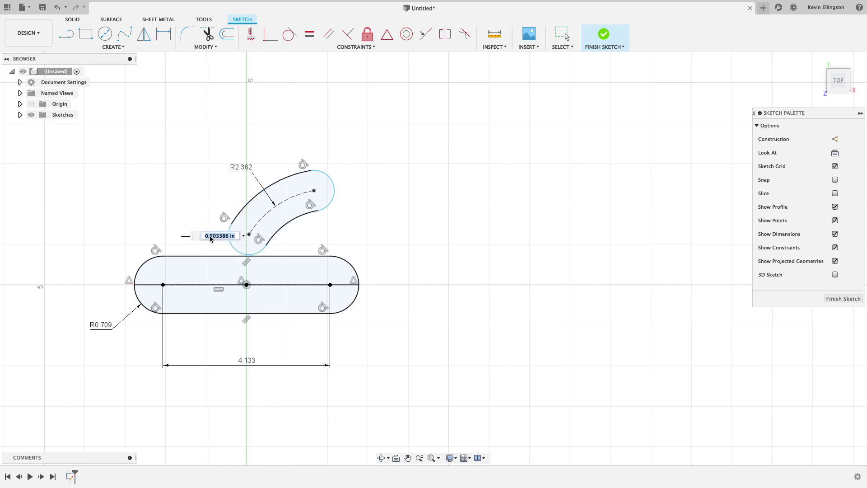
{"action": "key", "text": "BackSpace"}
{"action": "type", "text": ".236"}
{"action": "key", "text": "Return"}
{"action": "key", "text": "Escape"}
- Dimension the angle between the arc slot's two end centres about the straight slot's right arc centre as 40 degrees
{"action": "scroll", "coordinate": [310, 162], "scroll_direction": "up", "scroll_amount": 3}
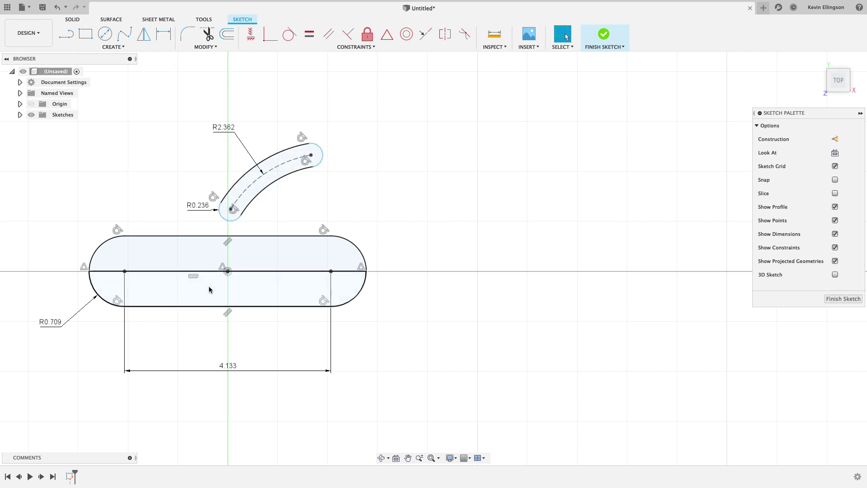
{"action": "scroll", "coordinate": [228, 262], "scroll_direction": "down", "scroll_amount": 1}
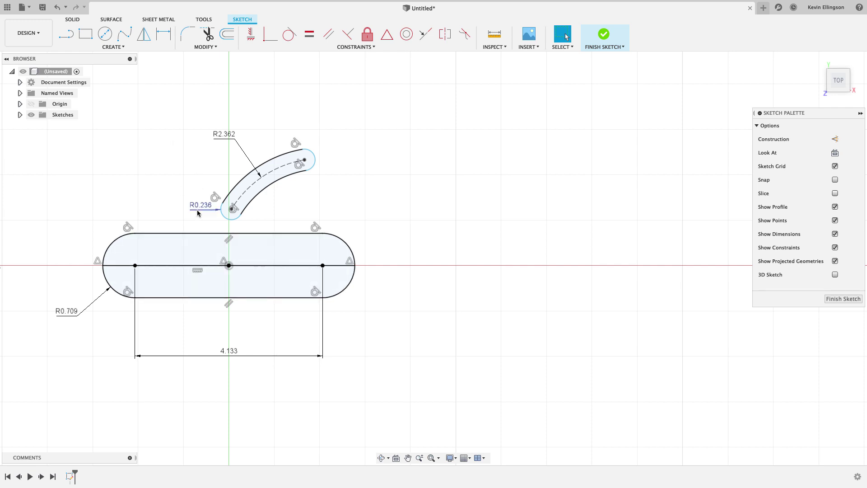
{"action": "key", "text": "d"}
{"action": "left_click", "coordinate": [304, 161]}
{"action": "left_click", "coordinate": [323, 265]}
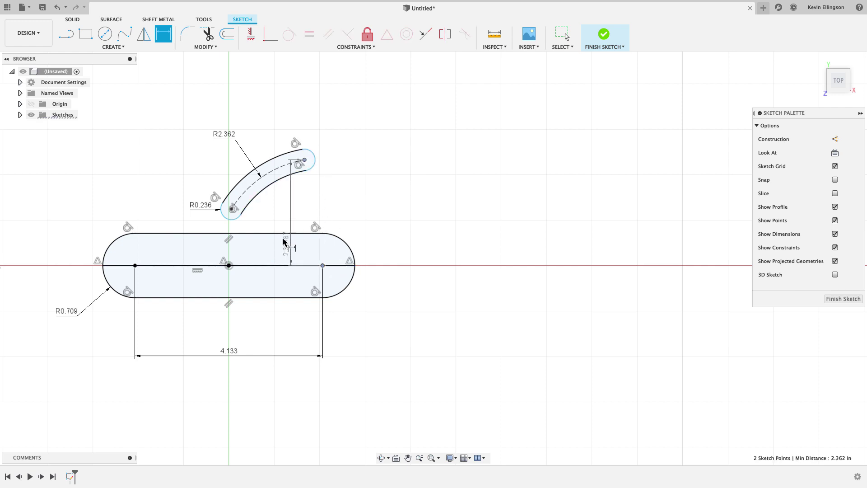
{"action": "left_click", "coordinate": [232, 208]}
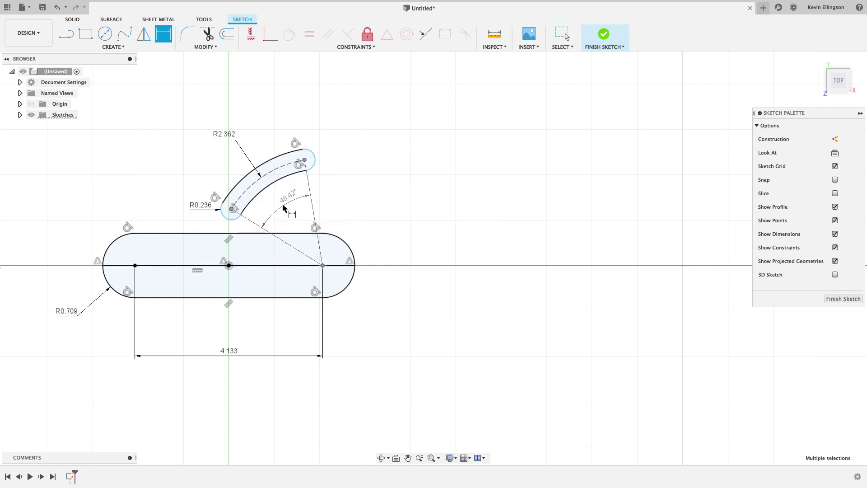
{"action": "left_click", "coordinate": [279, 208]}
{"action": "type", "text": "40"}
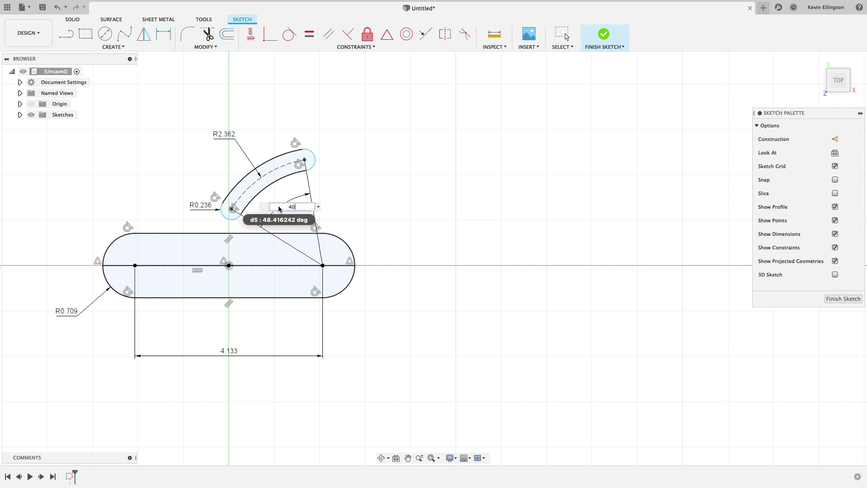
{"action": "key", "text": "Return"}
- Dimension the angle between the arc slot's lower end centre and the straight slot's centreline, about its right arc centre, as 20 degrees
{"action": "left_click", "coordinate": [242, 197]}
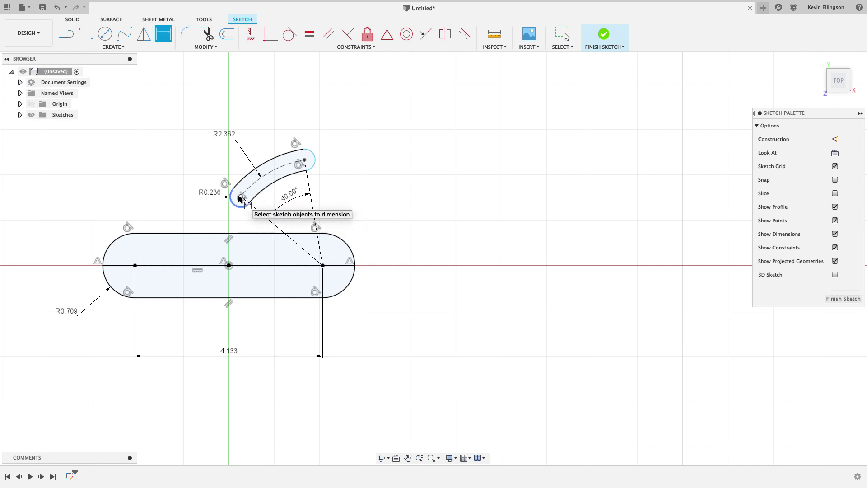
{"action": "left_click", "coordinate": [323, 265], "text": "shift"}
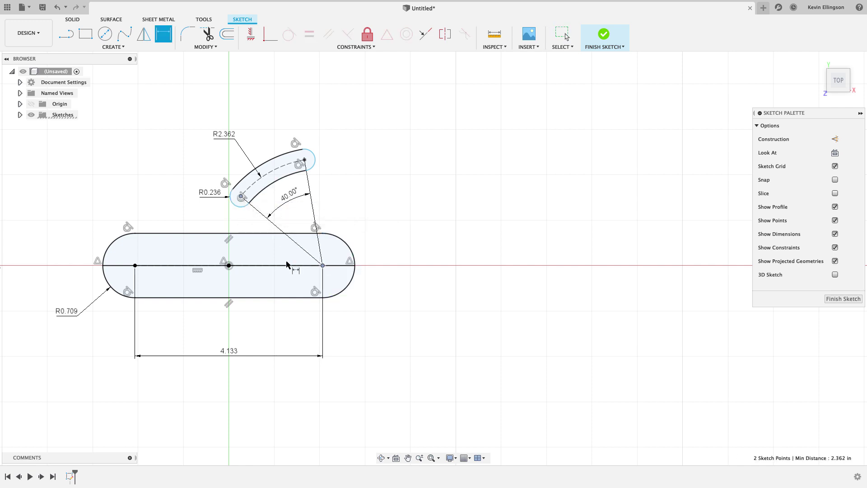
{"action": "left_click", "coordinate": [229, 265], "text": "shift"}
{"action": "left_click", "coordinate": [251, 247]}
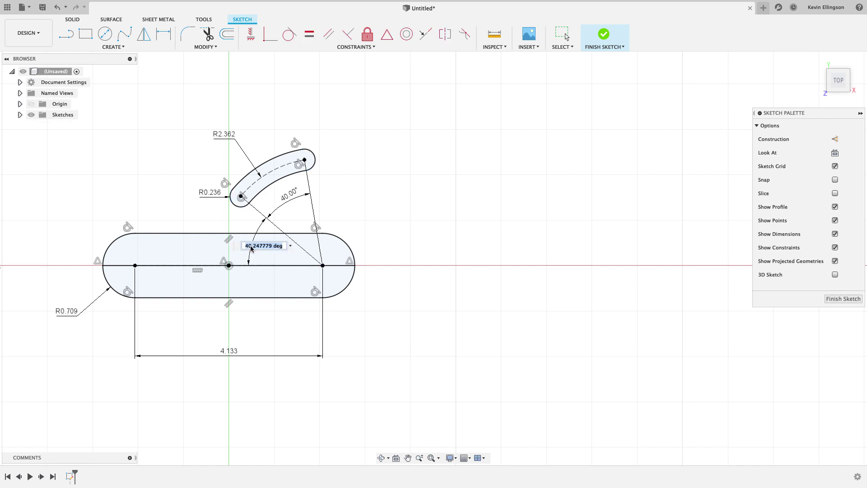
{"action": "type", "text": "20"}
{"action": "key", "text": "Return"}
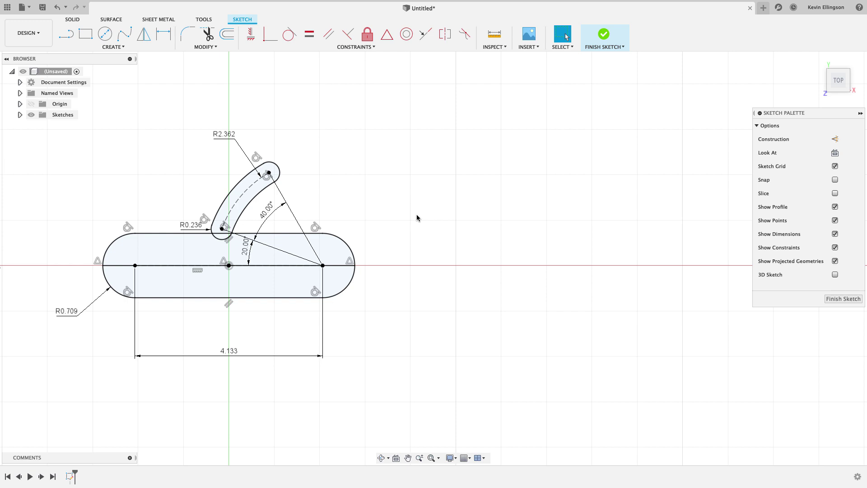
- Draw a second center point arc slot, about 1.25 in wide, around the first one using the same arc centre and end centres
{"action": "middle_click_drag", "start_coordinate": [408, 206], "coordinate": [503, 213]}
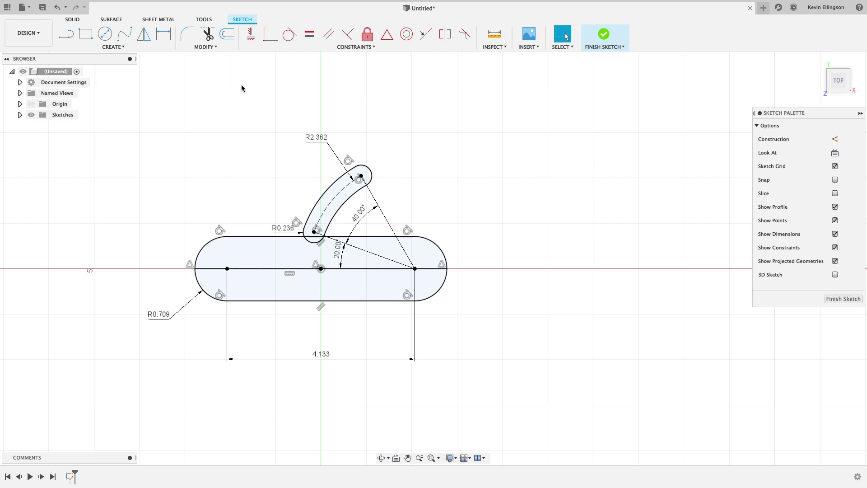
{"action": "left_click", "coordinate": [113, 46]}
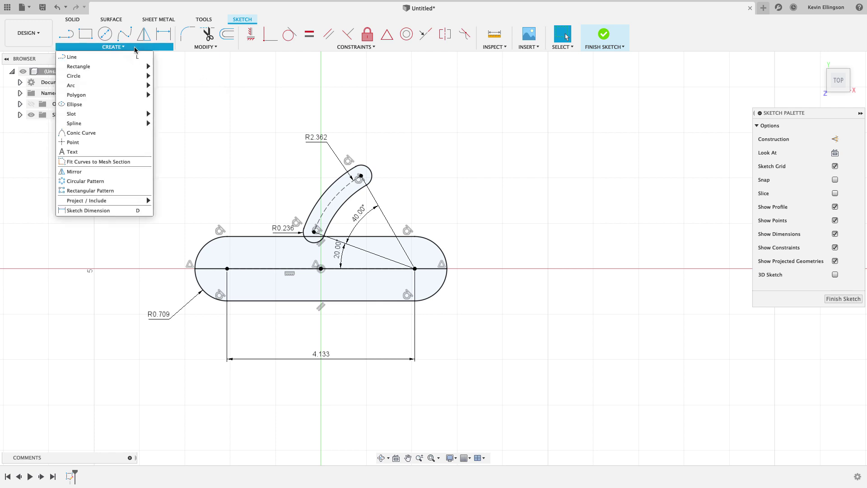
{"action": "mouse_move", "coordinate": [118, 124]}
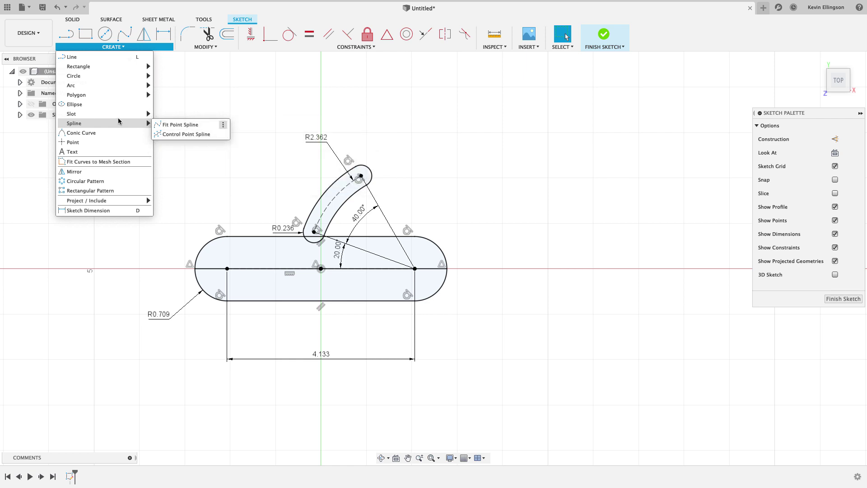
{"action": "left_click", "coordinate": [185, 153]}
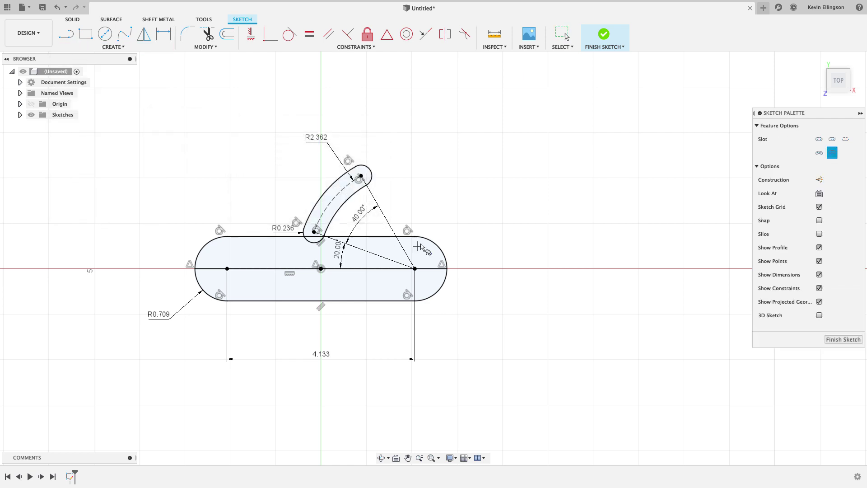
{"action": "left_click", "coordinate": [414, 268]}
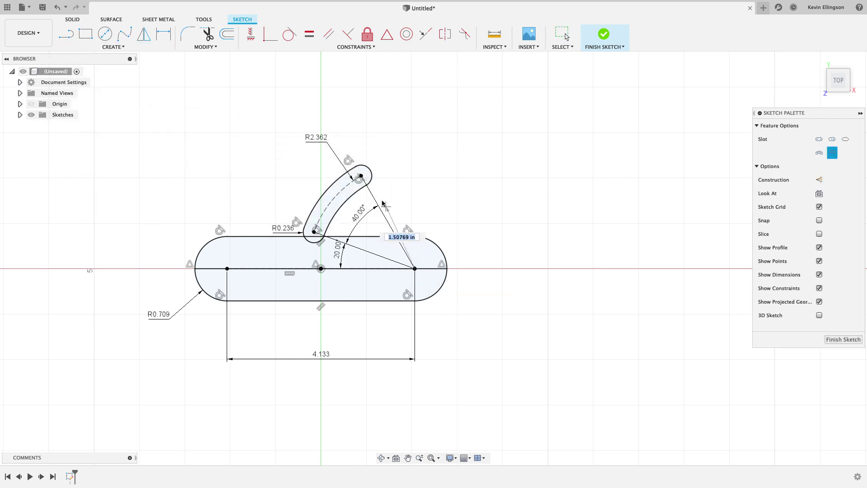
{"action": "left_click", "coordinate": [361, 177]}
{"action": "left_click", "coordinate": [315, 231]}
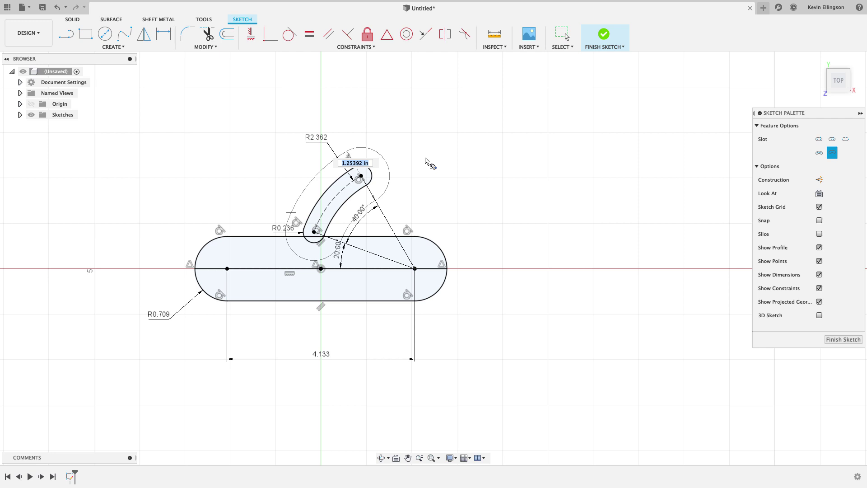
{"action": "key", "text": "Return"}
- Dimension the radius of the outer arc slot's upper end as 0.59 in
{"action": "left_click", "coordinate": [163, 33]}
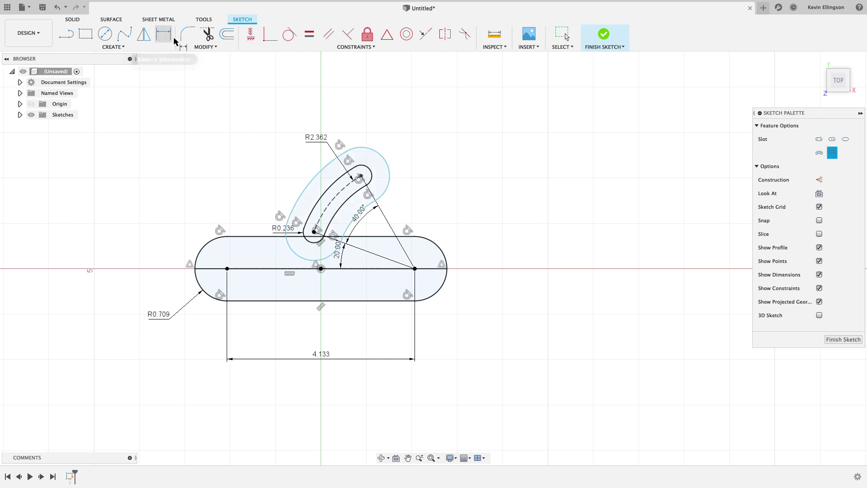
{"action": "left_click", "coordinate": [376, 157]}
{"action": "left_click", "coordinate": [401, 141]}
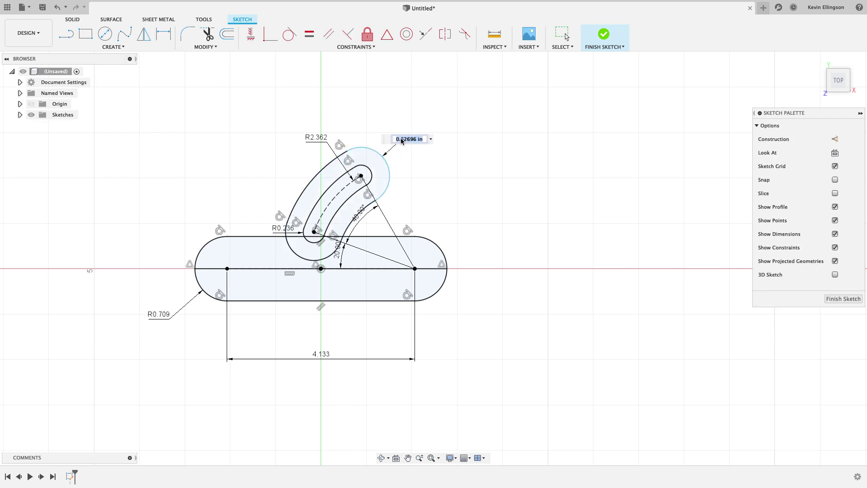
{"action": "type", "text": ".59"}
{"action": "key", "text": "Return"}
{"action": "key", "text": "Escape"}
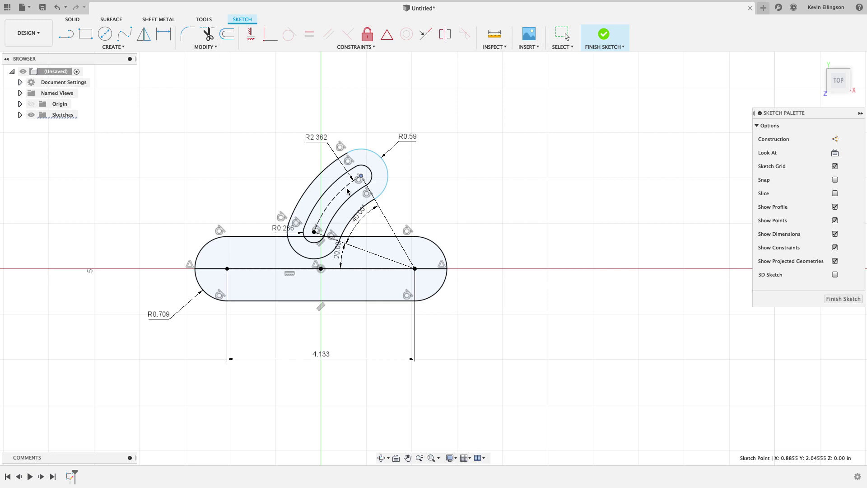
- Pull the outer arc slot's upper end slightly away from the inner slot's end centre to test whether it is constrained
{"action": "left_click", "coordinate": [361, 177]}
{"action": "mouse_move", "coordinate": [387, 171]}
{"action": "left_mouse_down"}
{"action": "mouse_move", "coordinate": [400, 158]}
{"action": "mouse_move", "coordinate": [393, 170]}
{"action": "left_mouse_up"}
{"action": "key", "text": "Escape"}
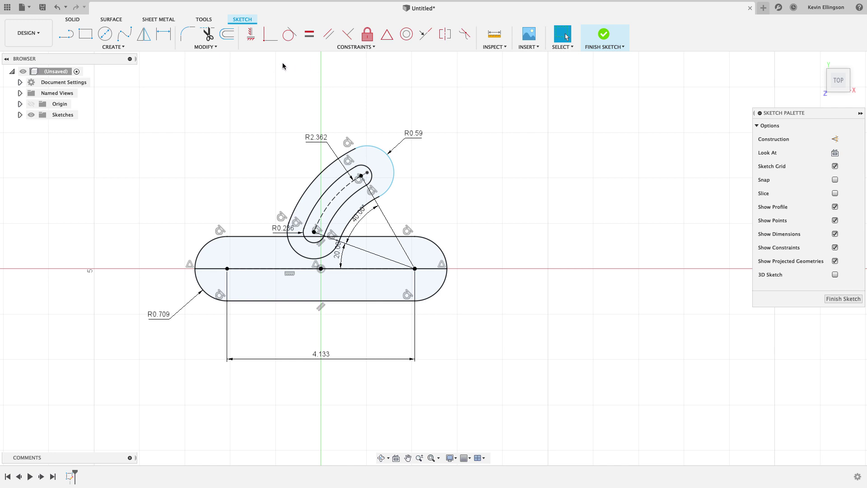
- Make the outer arc slot's upper end concentric with the inner slot's upper end and finish the sketch
{"action": "left_click", "coordinate": [406, 34]}
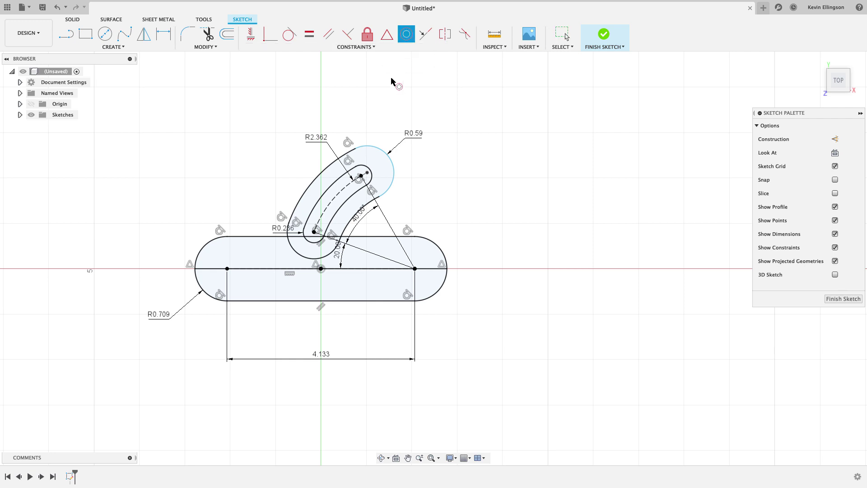
{"action": "left_click", "coordinate": [378, 145]}
{"action": "left_click", "coordinate": [370, 173]}
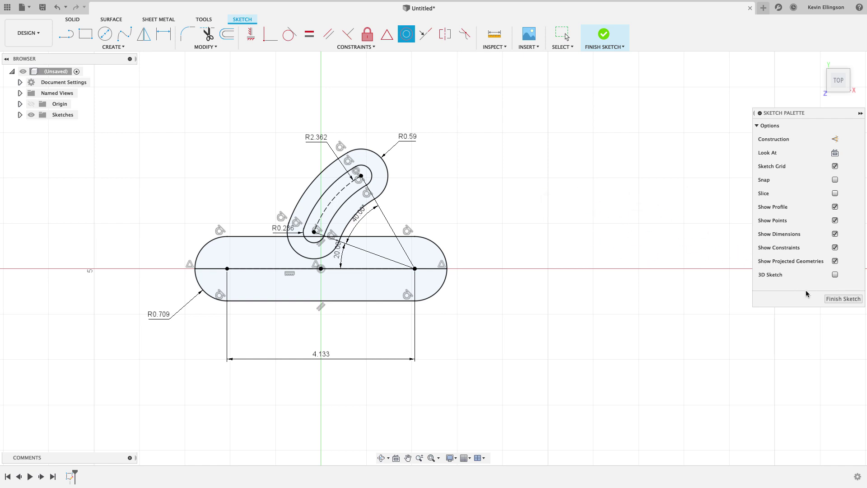
{"action": "left_click", "coordinate": [843, 298]}
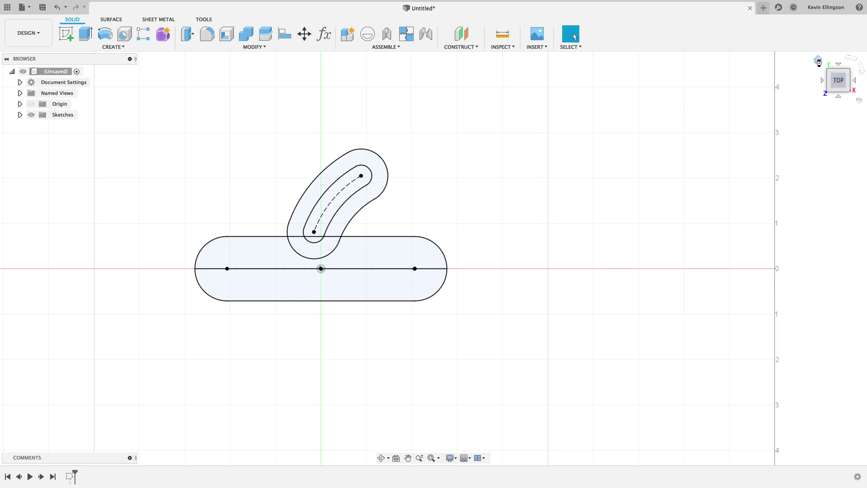
- Extrude the straight slot's half on the arc slot's side and the band around the inner arc slot 0.125 in as a new body
{"action": "left_click", "coordinate": [816, 60]}
{"action": "left_click", "coordinate": [86, 34]}
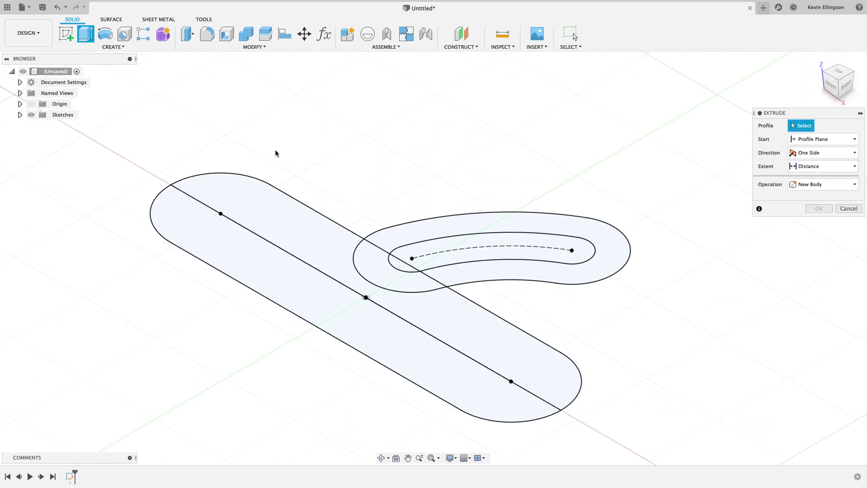
{"action": "left_click", "coordinate": [279, 224]}
{"action": "left_click", "coordinate": [397, 278]}
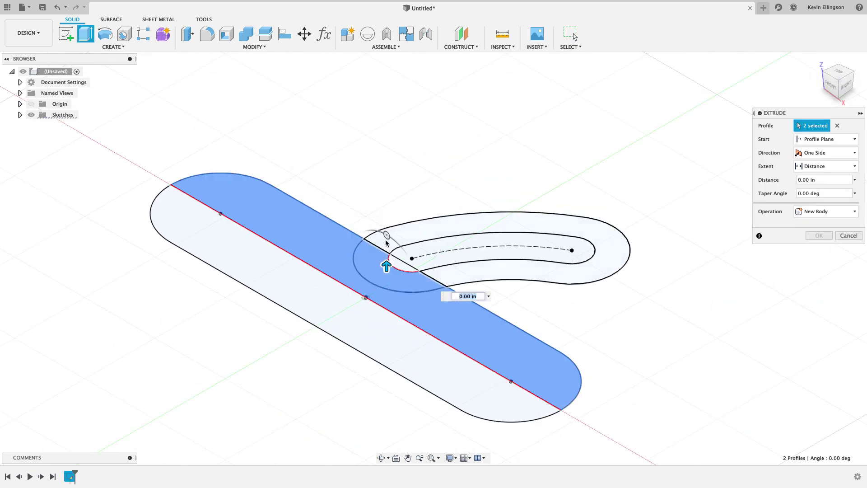
{"action": "left_click", "coordinate": [617, 266]}
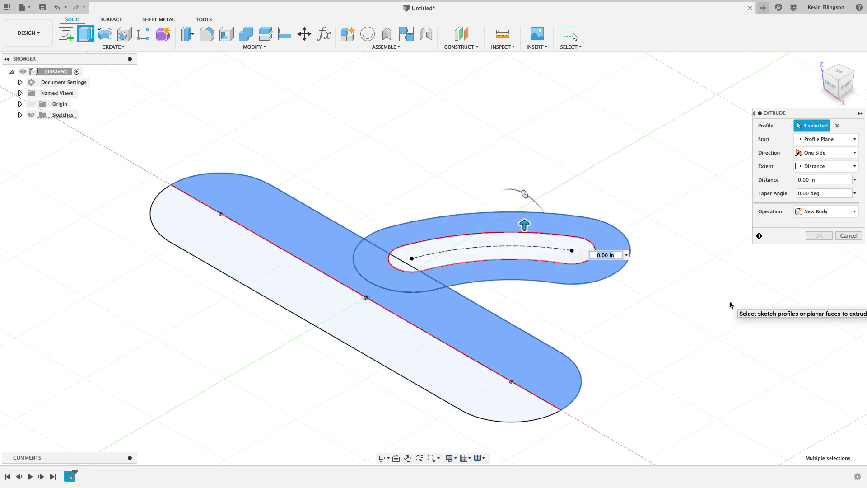
{"action": "type", "text": ".125"}
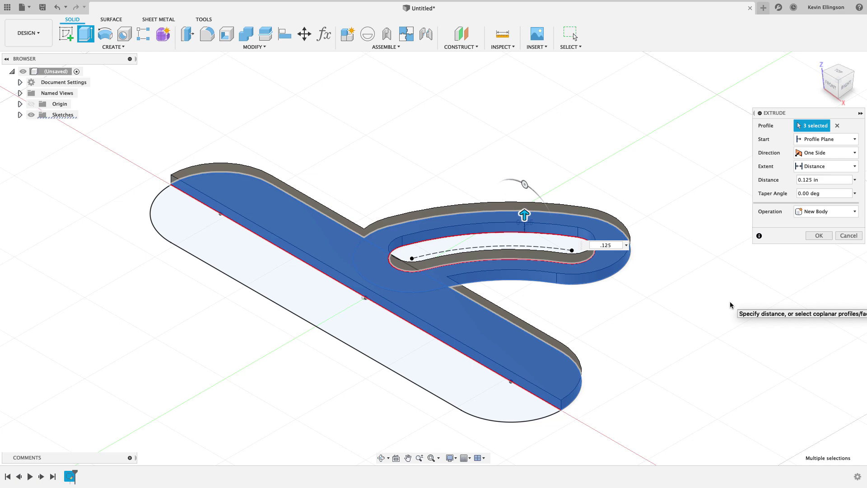
{"action": "left_click", "coordinate": [823, 236]}
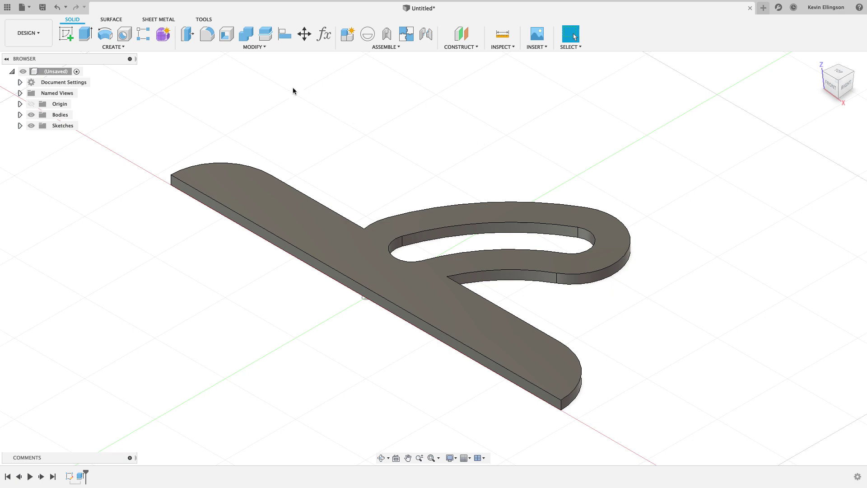
- Fillet the corner where the arm's concave side meets the straight slot body with a 0.354 in radius
{"action": "left_click", "coordinate": [208, 31]}
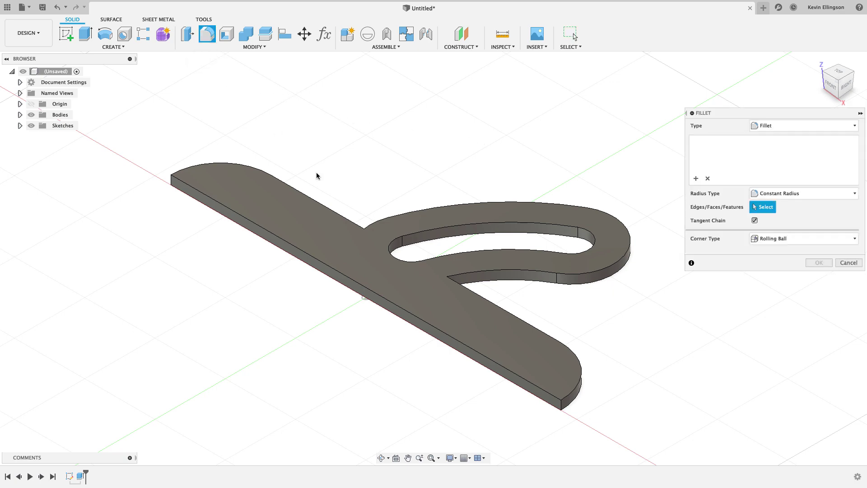
{"action": "left_click", "coordinate": [446, 283]}
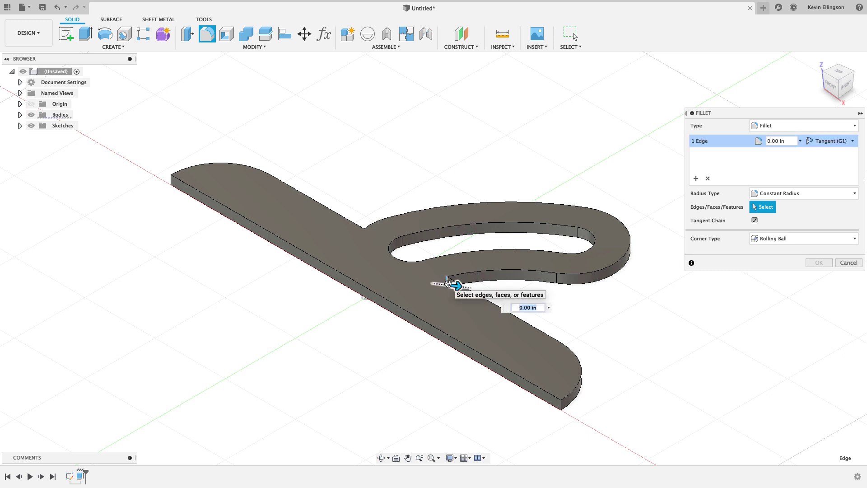
{"action": "key", "text": "BackSpace"}
{"action": "type", "text": ".354"}
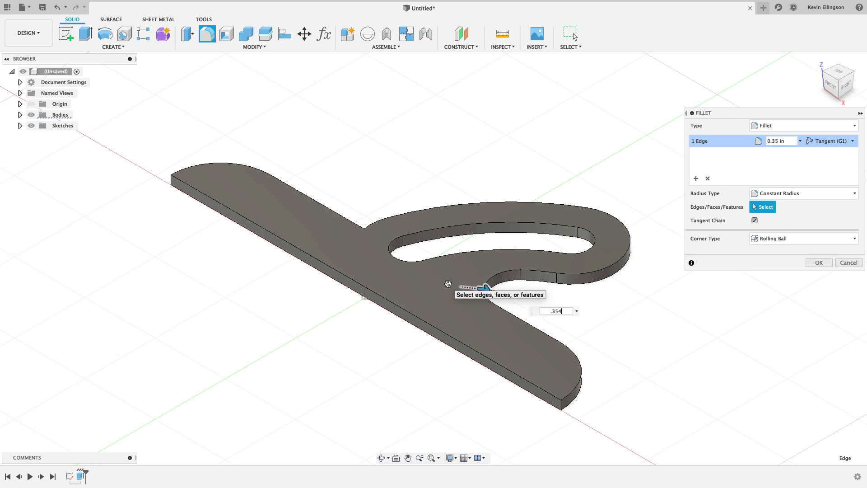
{"action": "key", "text": "Return"}
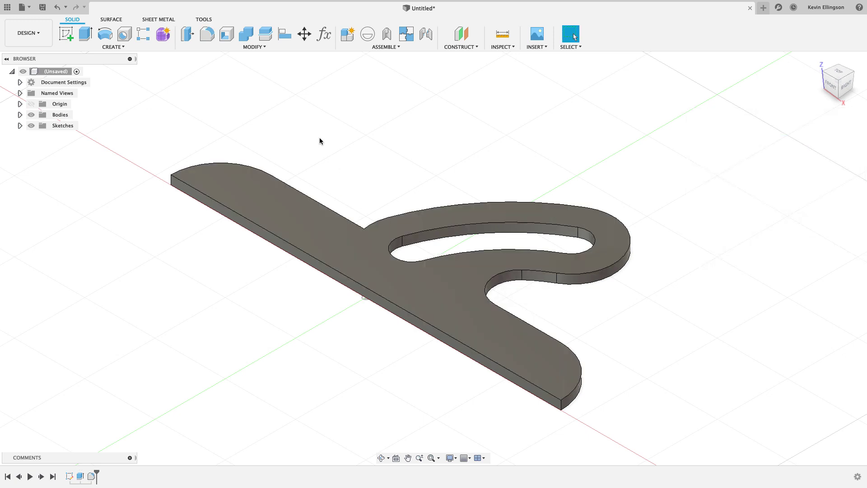
- Fillet the corner where the arm's convex side meets the straight slot body with a 1.062 in radius
{"action": "left_click", "coordinate": [209, 38]}
{"action": "left_click", "coordinate": [363, 233]}
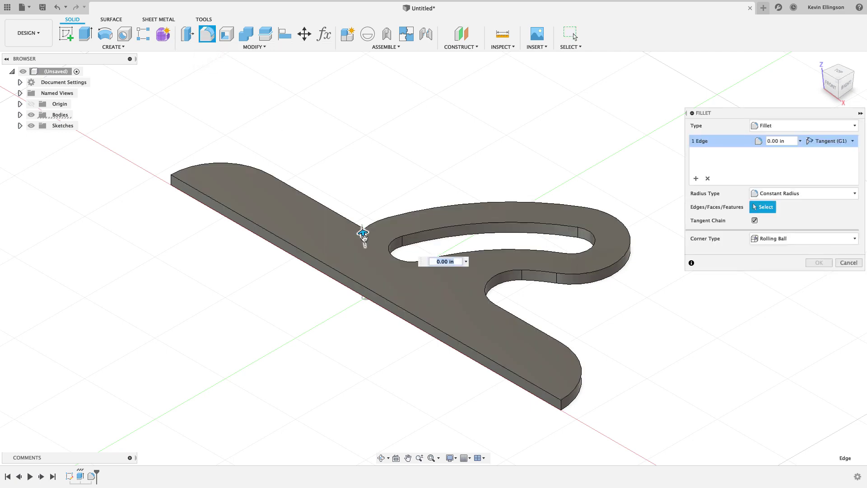
{"action": "type", "text": "1.062"}
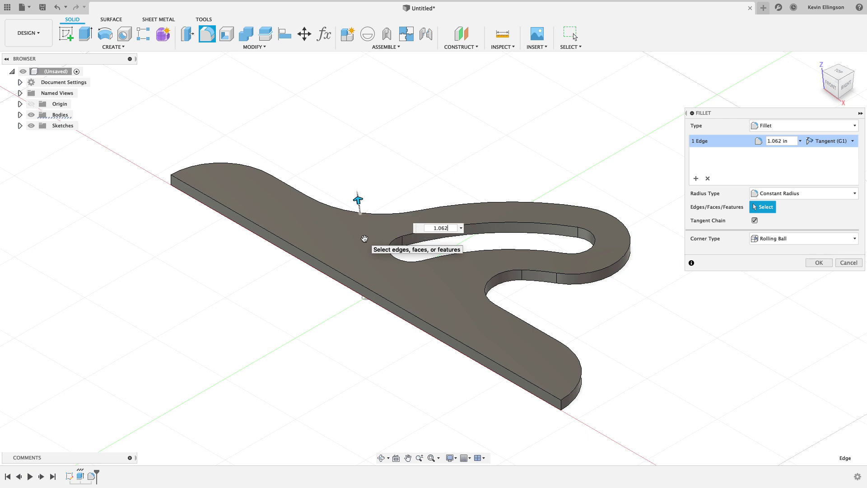
{"action": "key", "text": "Return"}
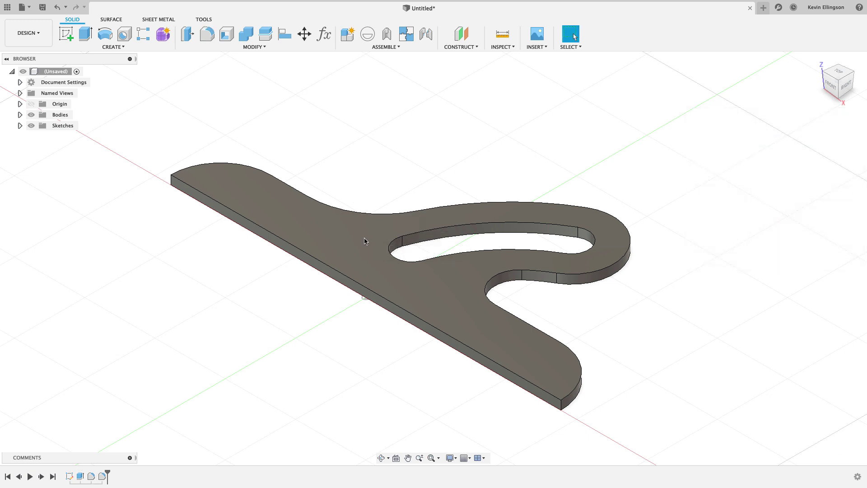
- Create a full circular pattern of the body around the vertical Z axis with a quantity of 2
{"action": "scroll", "coordinate": [381, 172], "scroll_direction": "down", "scroll_amount": 1}
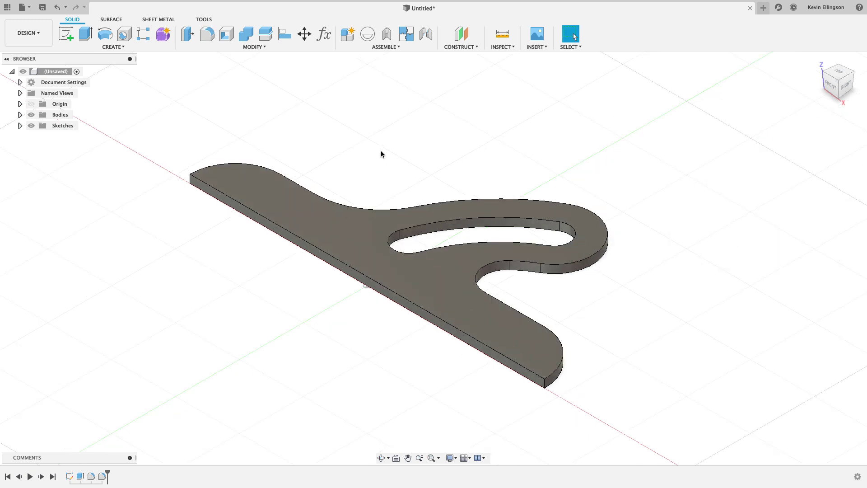
{"action": "scroll", "coordinate": [380, 152], "scroll_direction": "down", "scroll_amount": 1}
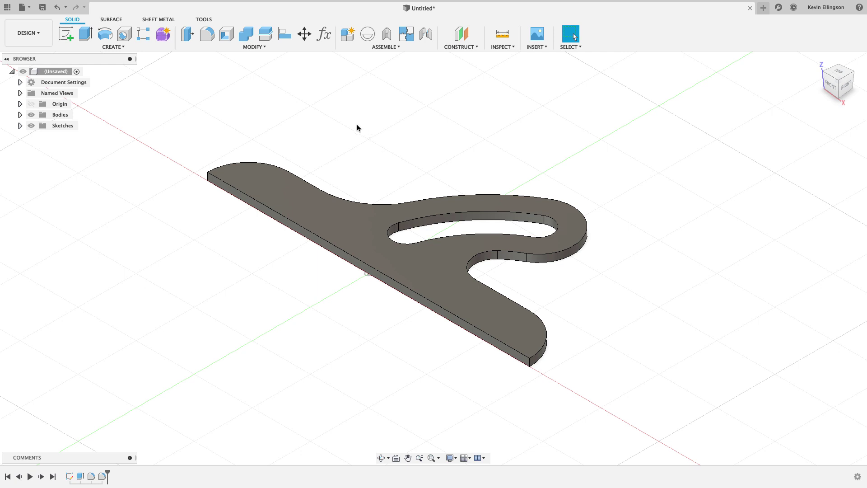
{"action": "left_click", "coordinate": [167, 48]}
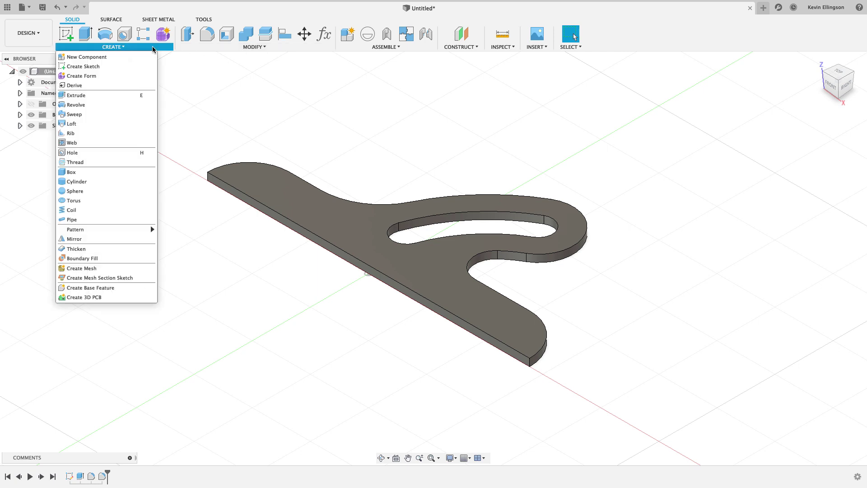
{"action": "mouse_move", "coordinate": [116, 230]}
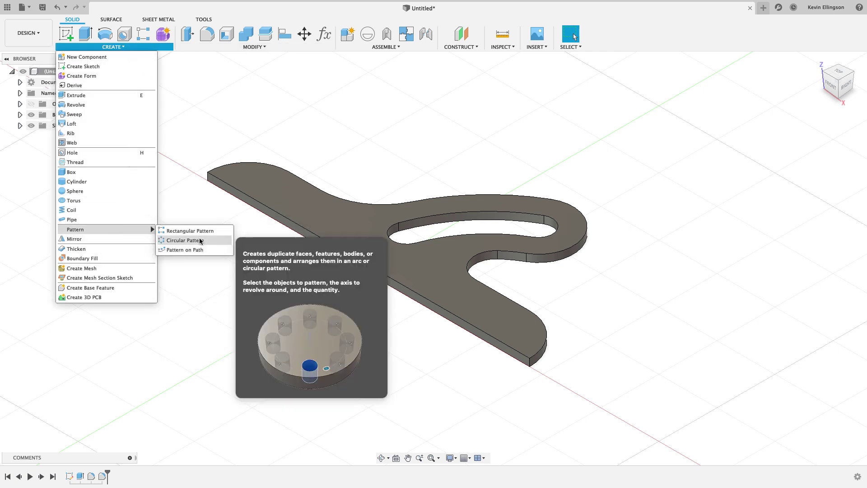
{"action": "left_click", "coordinate": [187, 240]}
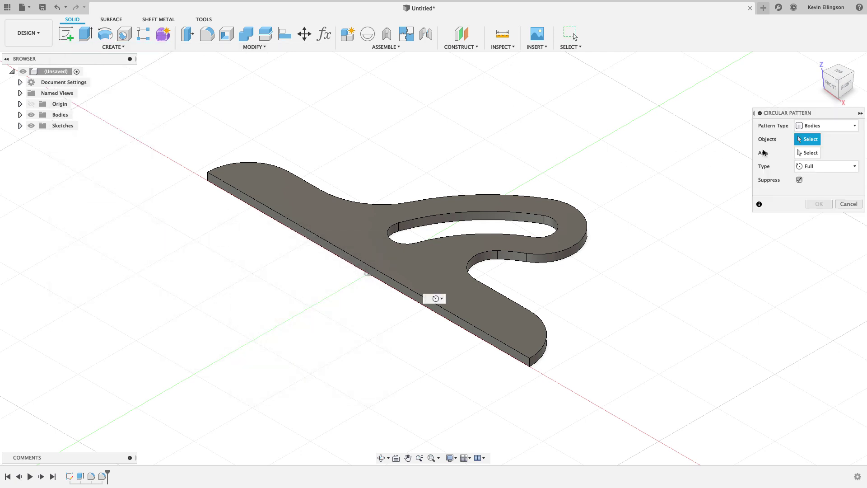
{"action": "left_click", "coordinate": [813, 127]}
{"action": "left_click", "coordinate": [811, 137]}
{"action": "left_click", "coordinate": [810, 126]}
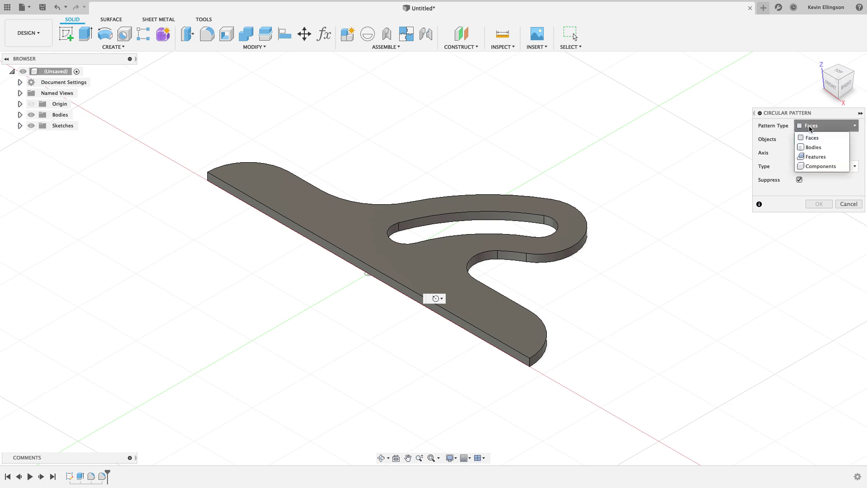
{"action": "left_click", "coordinate": [809, 145]}
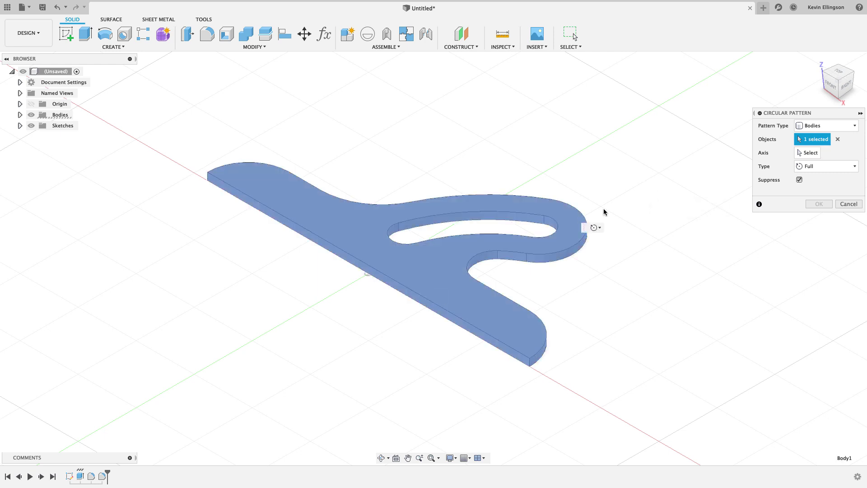
{"action": "left_click", "coordinate": [584, 219]}
{"action": "left_click", "coordinate": [803, 154]}
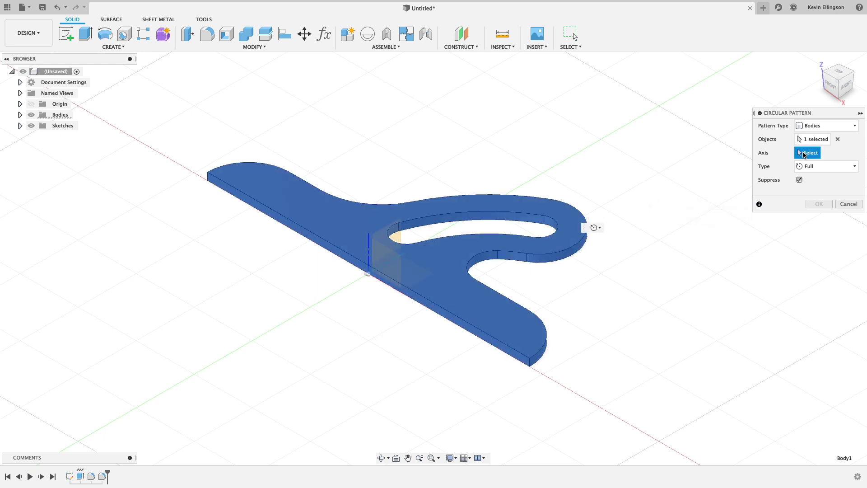
{"action": "left_click", "coordinate": [367, 246]}
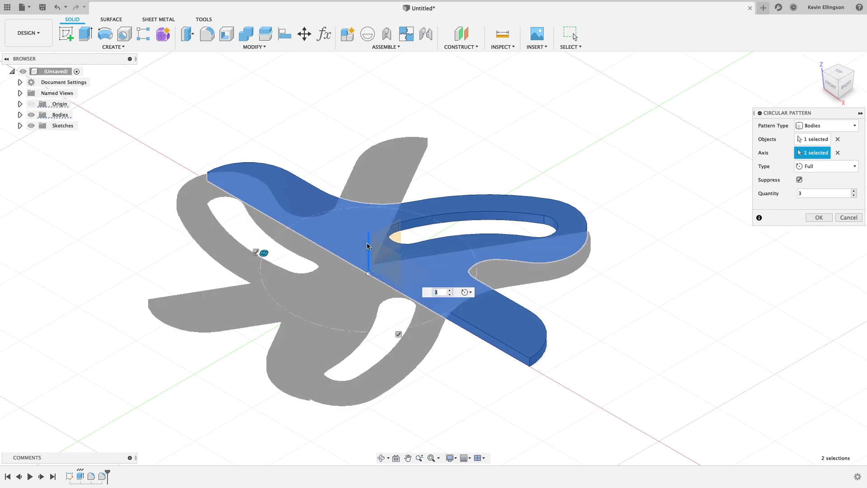
{"action": "left_click", "coordinate": [449, 294]}
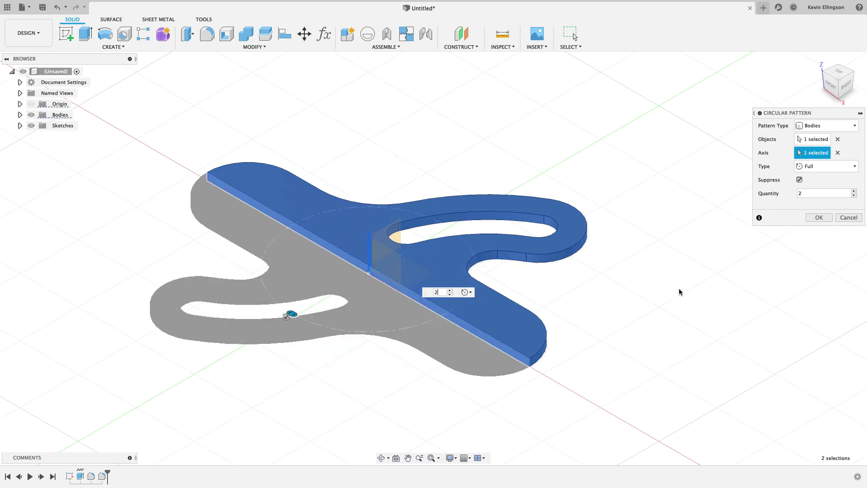
{"action": "left_click", "coordinate": [813, 219]}
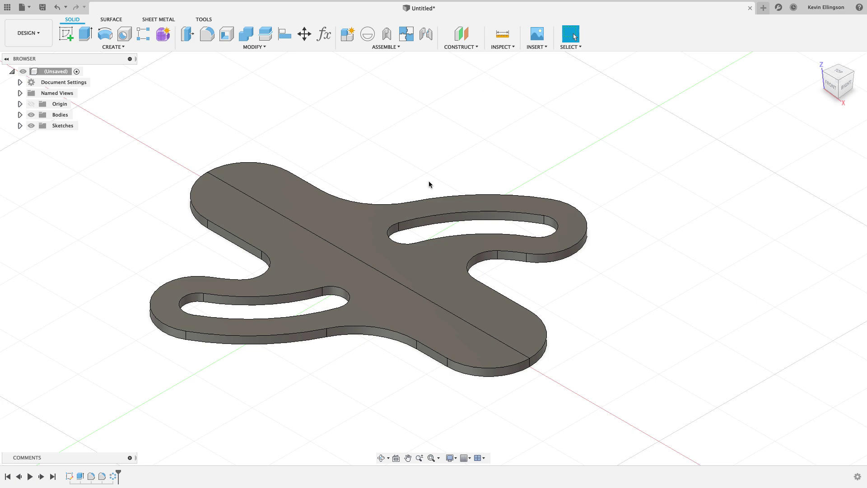
- Combine the original body and its patterned copy into one body with the Join operation
{"action": "left_click", "coordinate": [246, 33]}
{"action": "left_click", "coordinate": [289, 201]}
{"action": "left_click", "coordinate": [277, 222]}
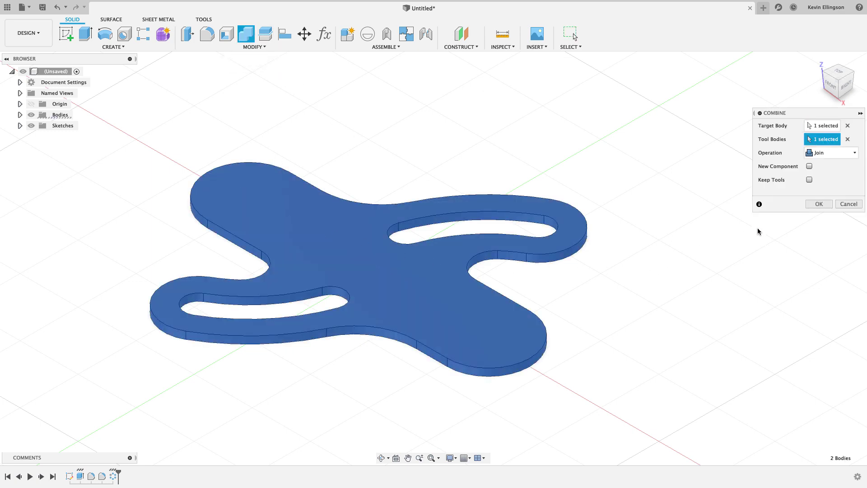
{"action": "left_click", "coordinate": [818, 204]}
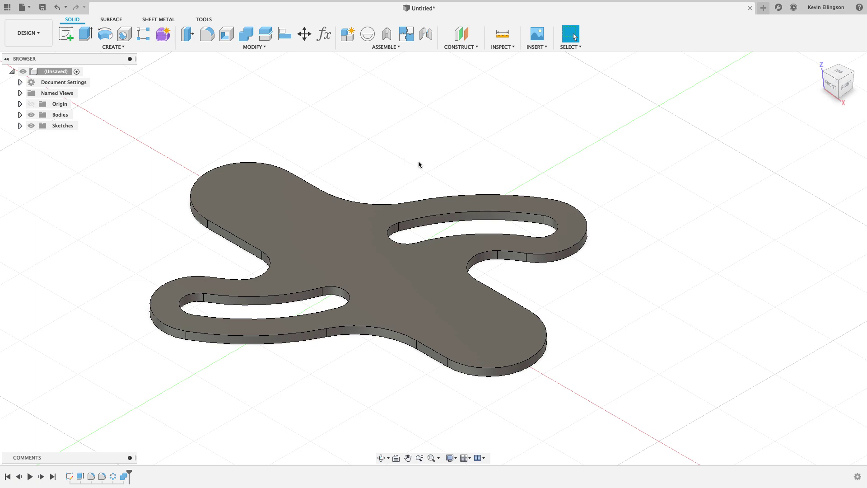
- Create a sketch on the part's top face with its automatically projected outline and finish it without drawing anything
{"action": "left_click", "coordinate": [67, 32]}
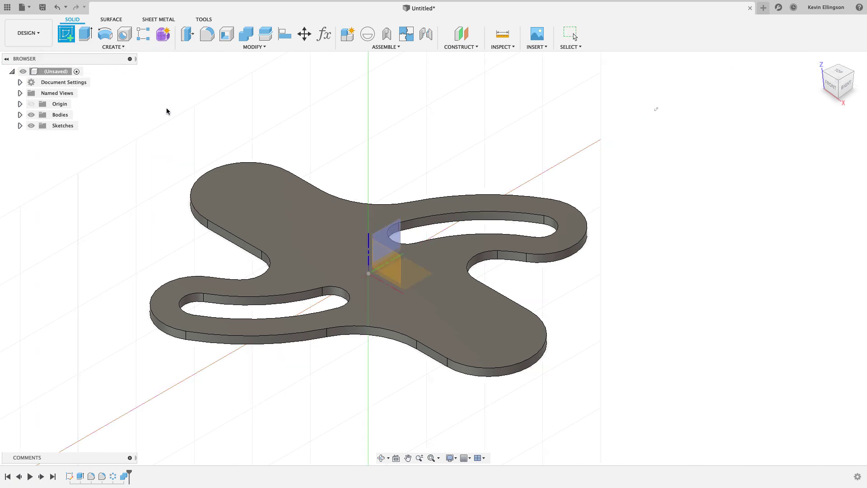
{"action": "left_click", "coordinate": [282, 218]}
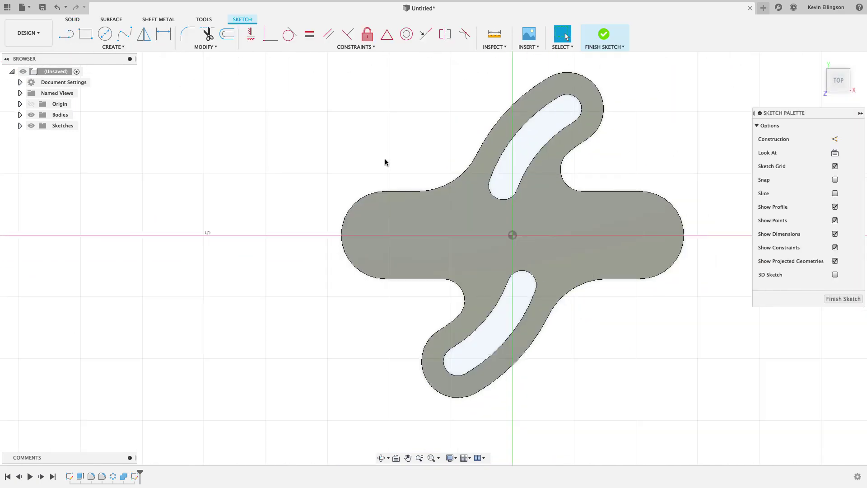
{"action": "left_click", "coordinate": [841, 299]}
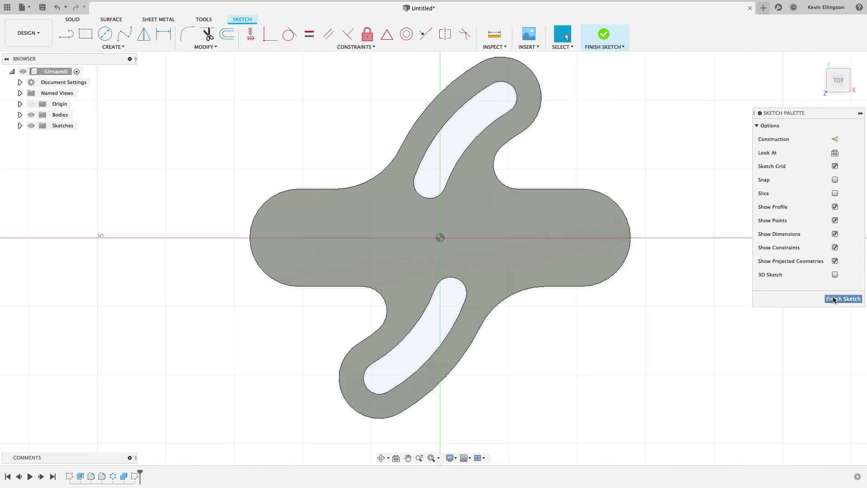
- Examine the general Design preferences for the option that auto-projects geometry on the active sketch plane
{"action": "left_click", "coordinate": [817, 60]}
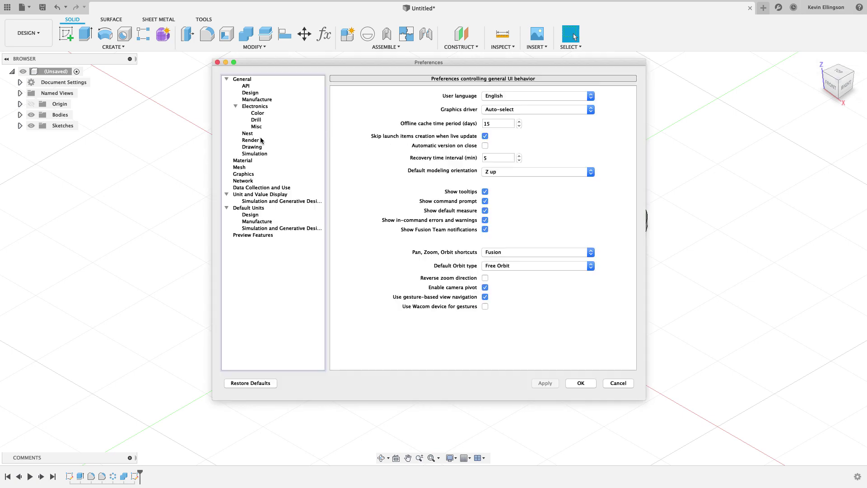
{"action": "left_click", "coordinate": [249, 80]}
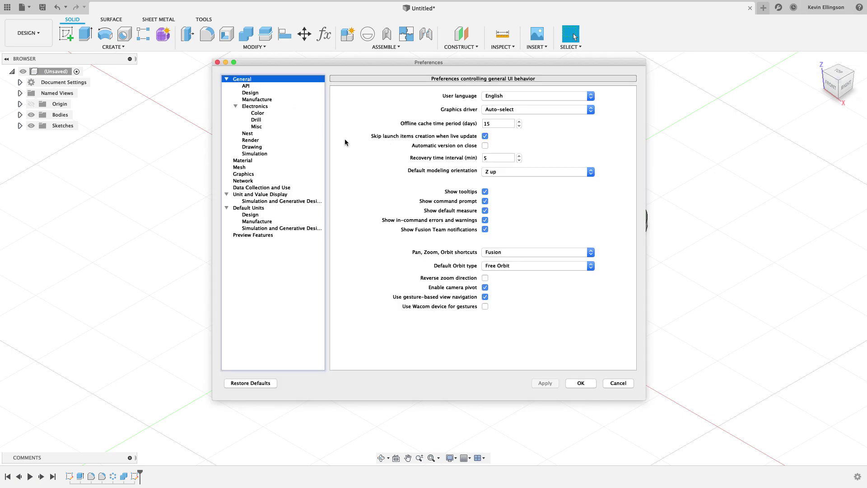
{"action": "left_click", "coordinate": [271, 93]}
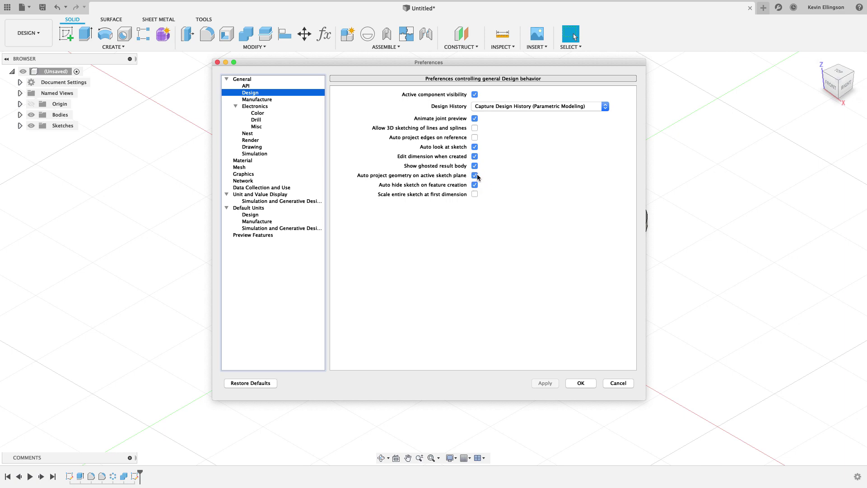
{"action": "left_click", "coordinate": [580, 383]}
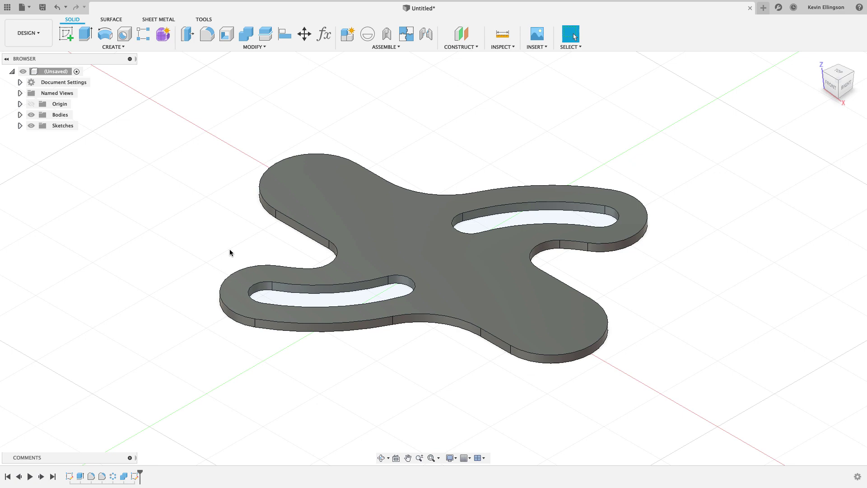
- Hide Body1 to examine the projected sketch beneath it, and show the body again
{"action": "left_click", "coordinate": [20, 114]}
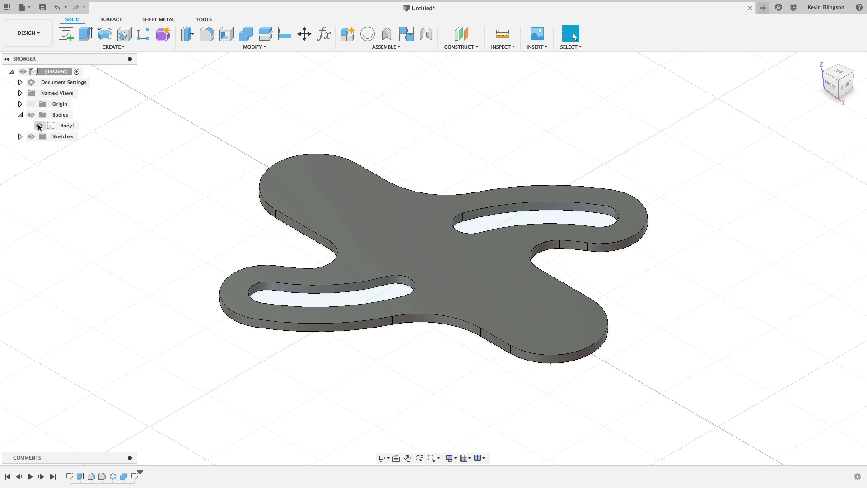
{"action": "left_click", "coordinate": [40, 126]}
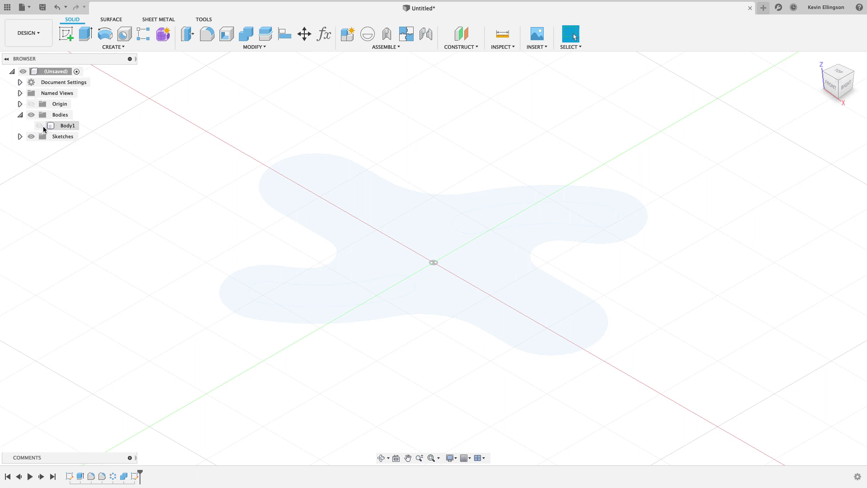
{"action": "left_click", "coordinate": [40, 127]}
{"action": "left_click", "coordinate": [39, 126]}
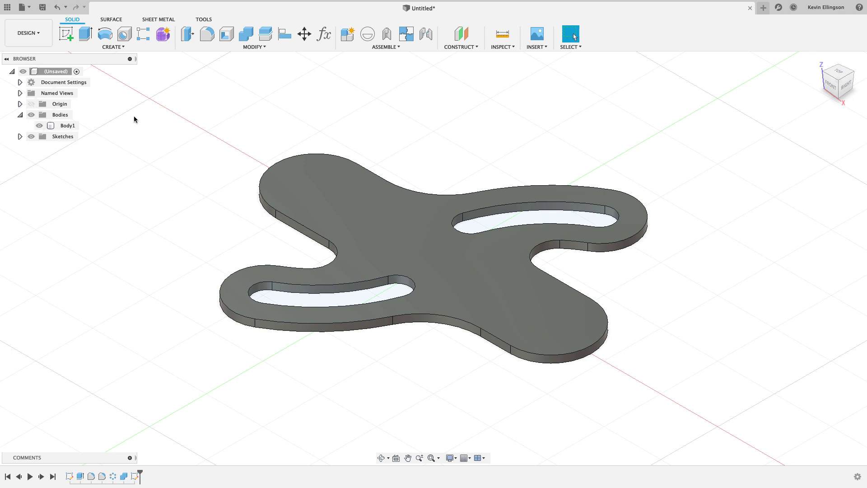
- Cut simple 0.472 in diameter holes with extents set to All at the centre points of the straight slot body's two rounded ends
{"action": "left_click", "coordinate": [122, 34]}
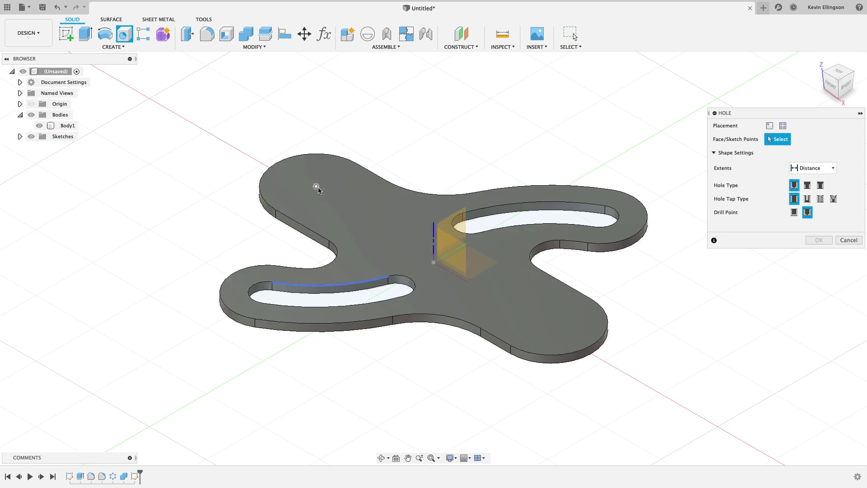
{"action": "left_click", "coordinate": [316, 186]}
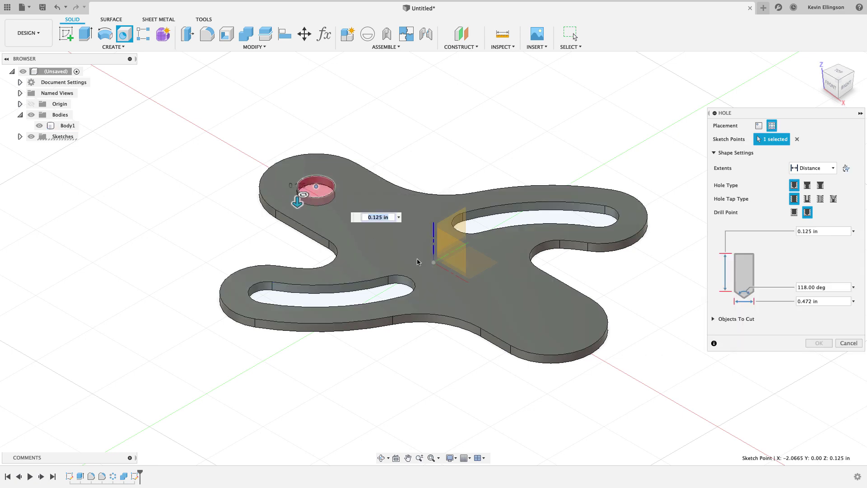
{"action": "left_click", "coordinate": [551, 321]}
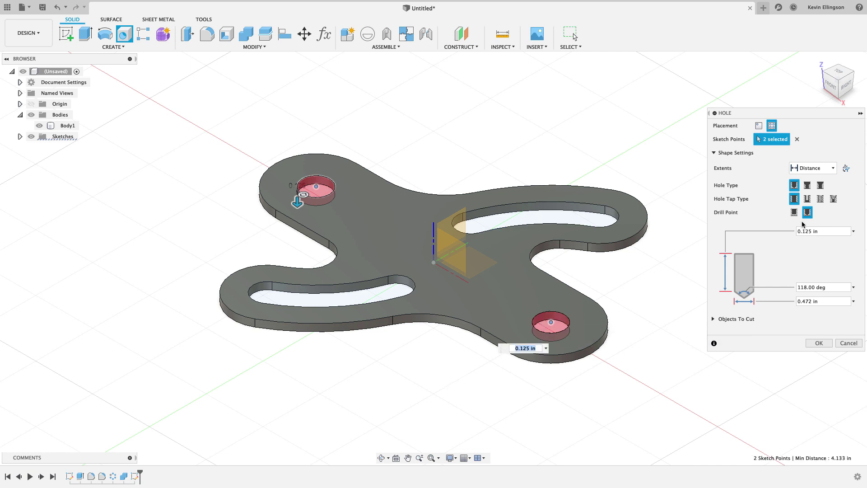
{"action": "left_click", "coordinate": [812, 168]}
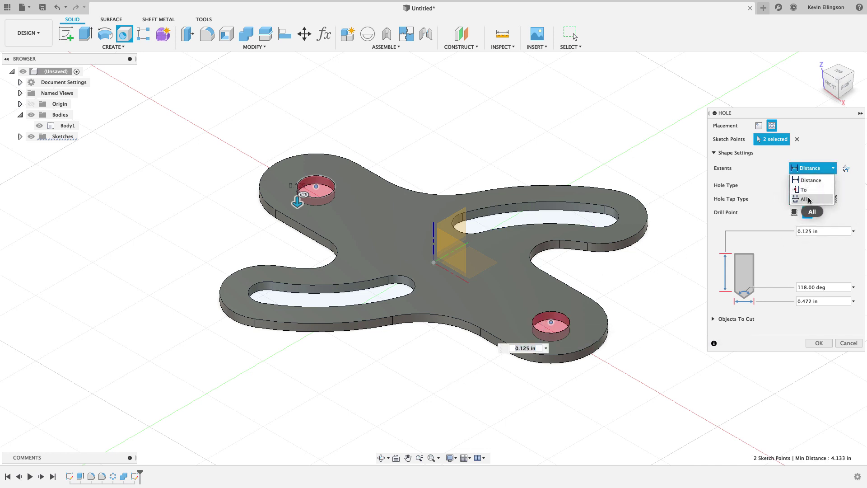
{"action": "left_click", "coordinate": [805, 199]}
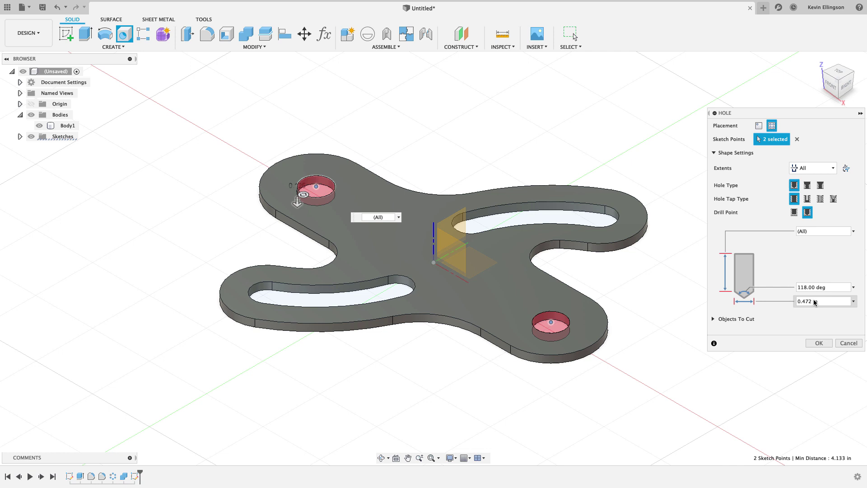
{"action": "left_click", "coordinate": [815, 343]}
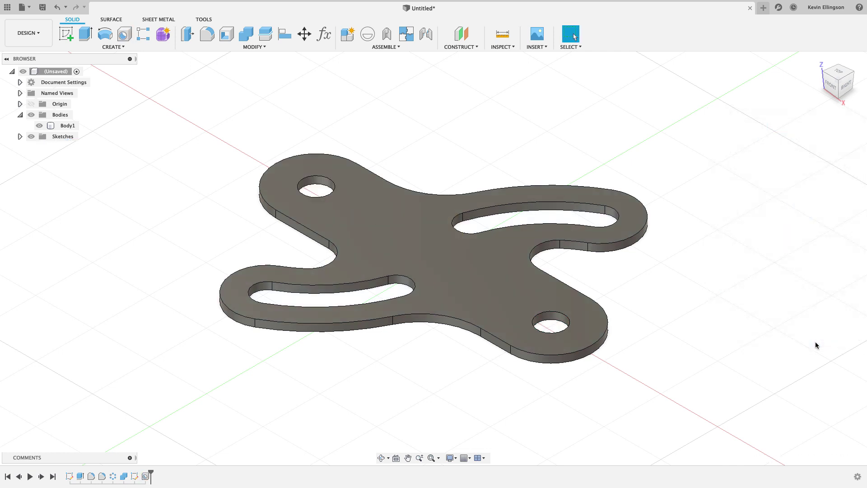